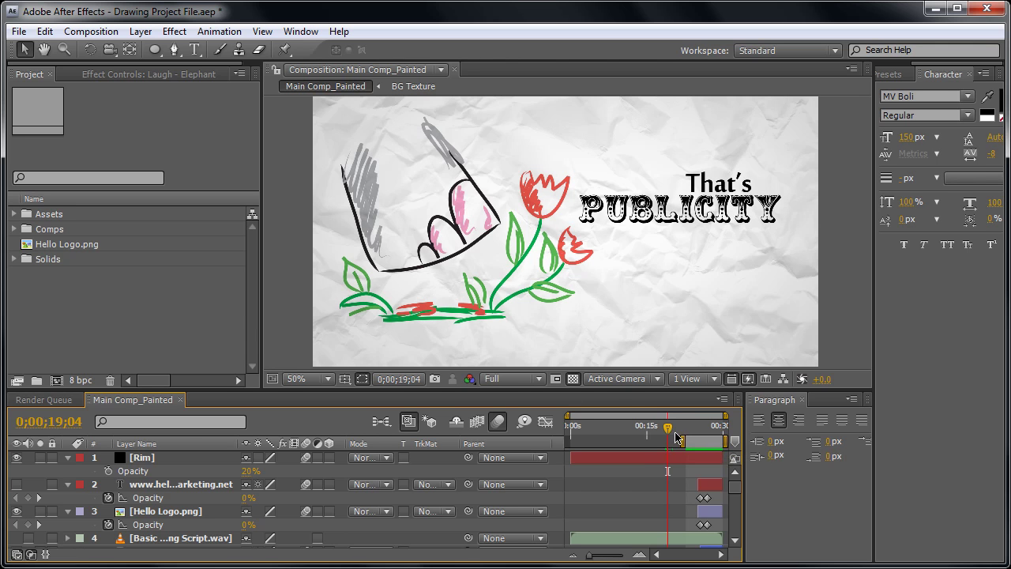
Preview the finished Main Comp_Painted animation from about 19 seconds up to the fading logo at 0;00;25;15
{"action": "left_click", "coordinate": [676, 432]}
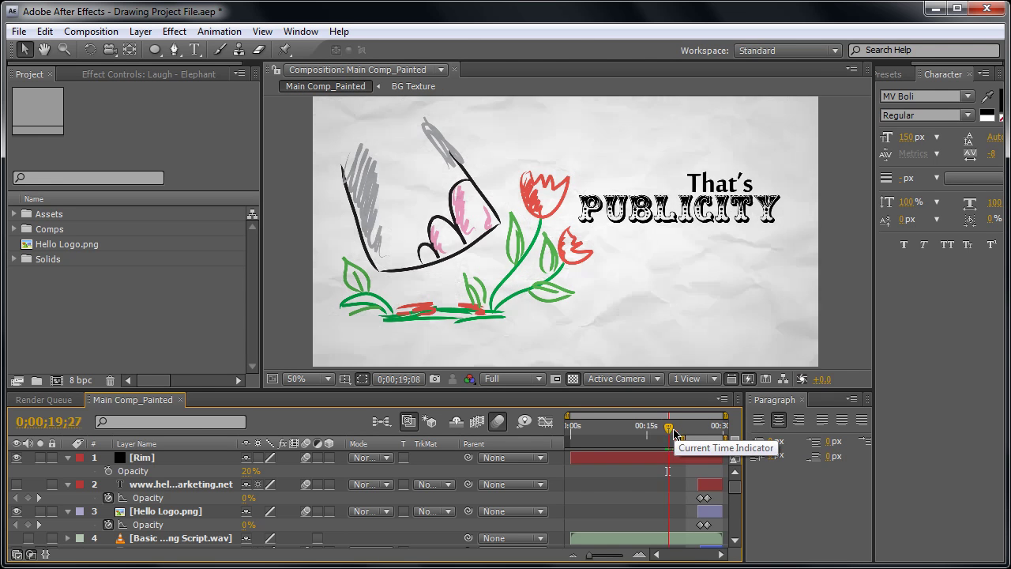
{"action": "left_click_drag", "start_coordinate": [676, 431], "coordinate": [691, 431]}
{"action": "key", "text": "space"}
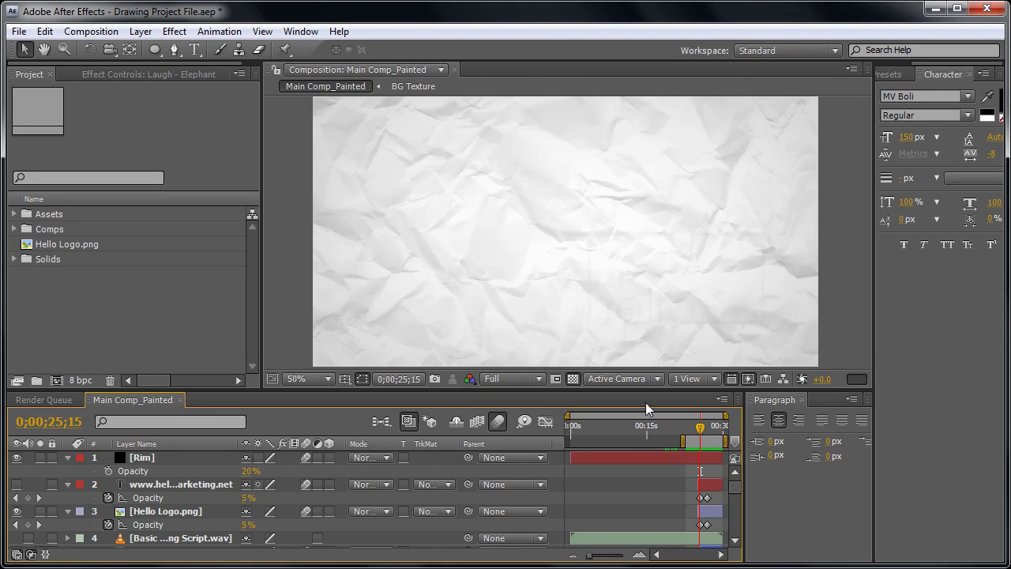
{"action": "left_click", "coordinate": [700, 428]}
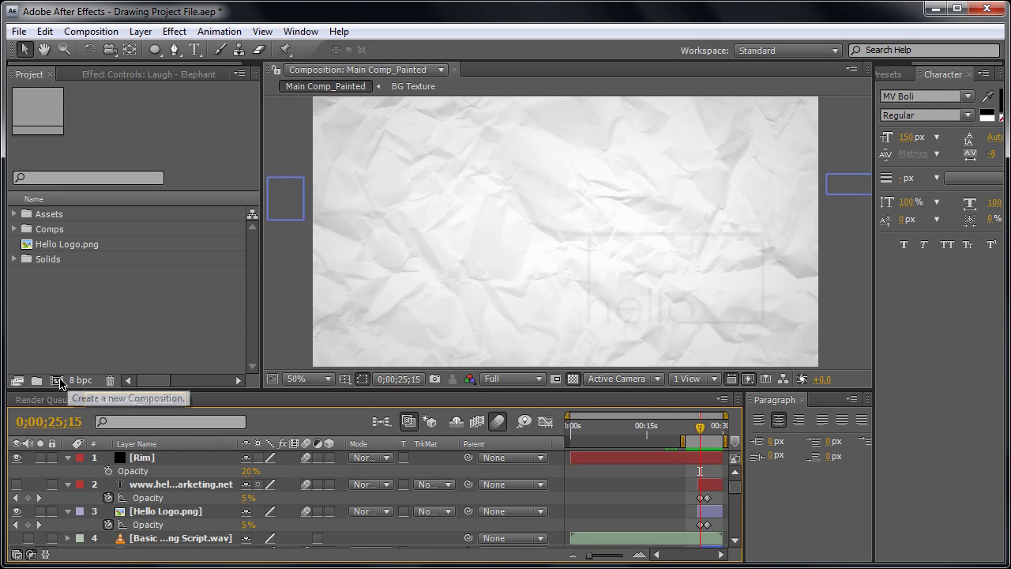
Create a new composition with the HDV/HDTV 720 29.97 preset, 1280 x 720 px, and a duration of 0;00;10;00
{"action": "left_click", "coordinate": [58, 385]}
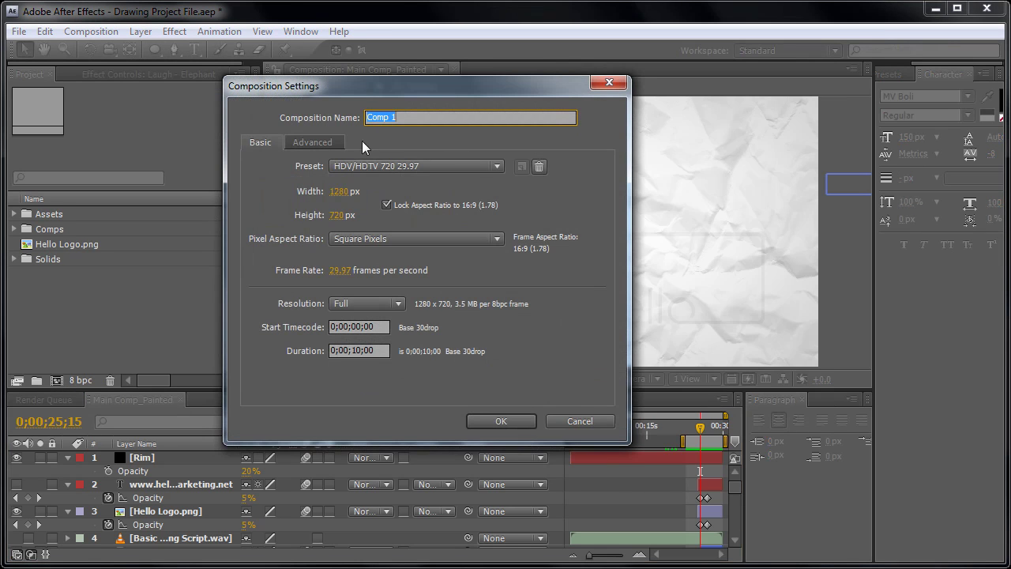
{"action": "left_click", "coordinate": [504, 422]}
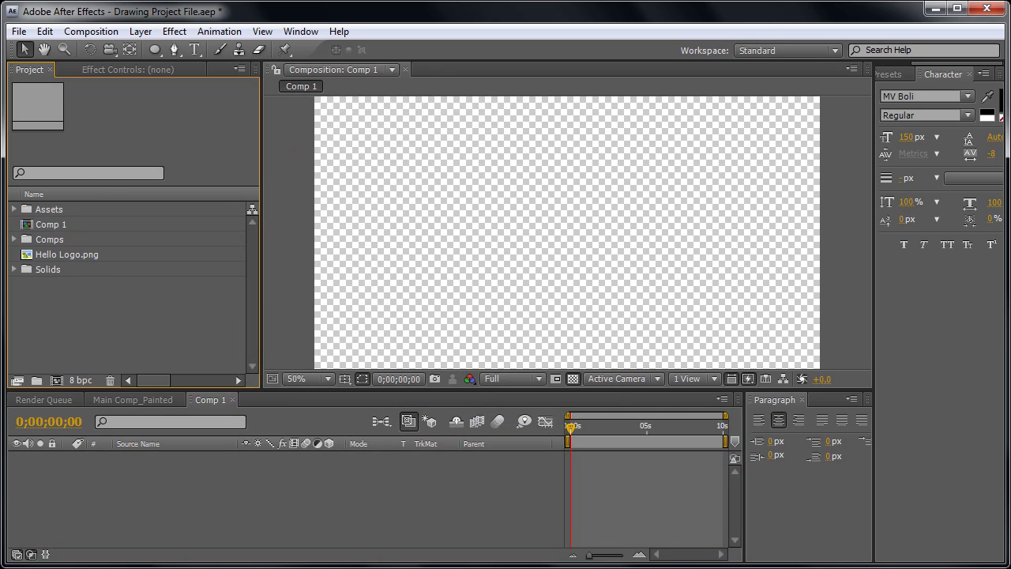
Examine the Paper1 and Paper2 textures from the Paper folder in Assets at full view, then close the footage view
{"action": "left_click", "coordinate": [14, 212]}
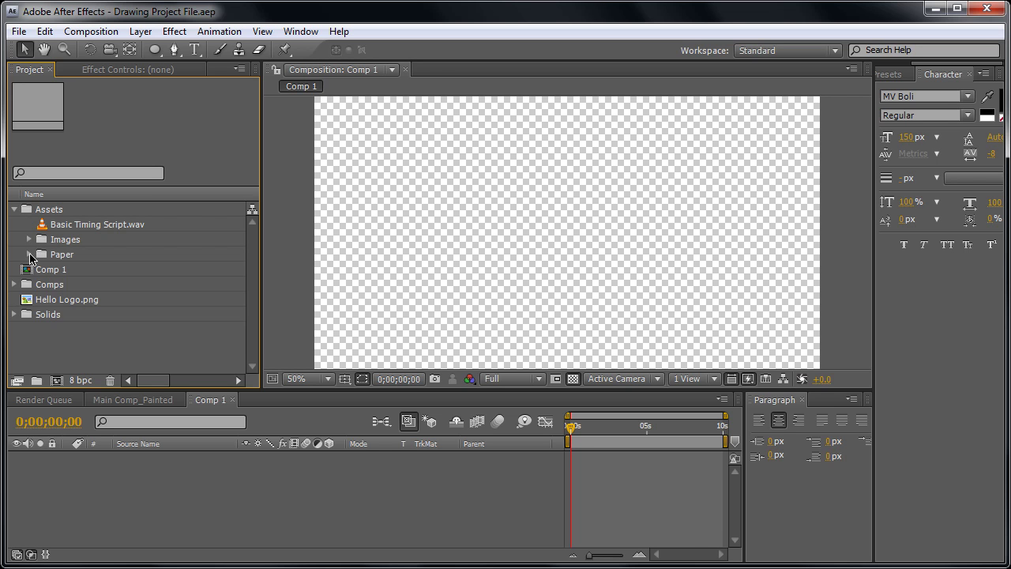
{"action": "left_click", "coordinate": [29, 254]}
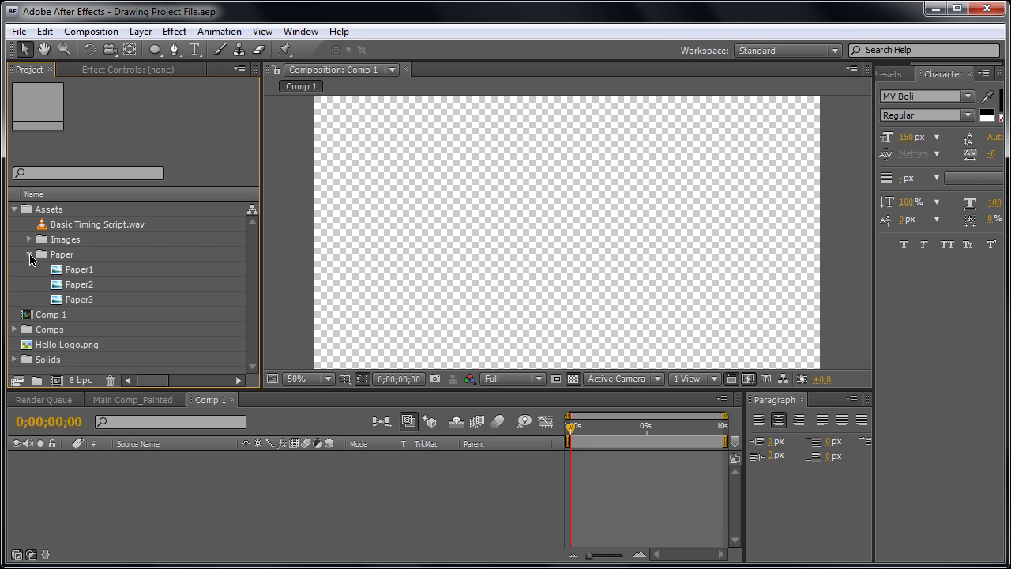
{"action": "left_click", "coordinate": [81, 270]}
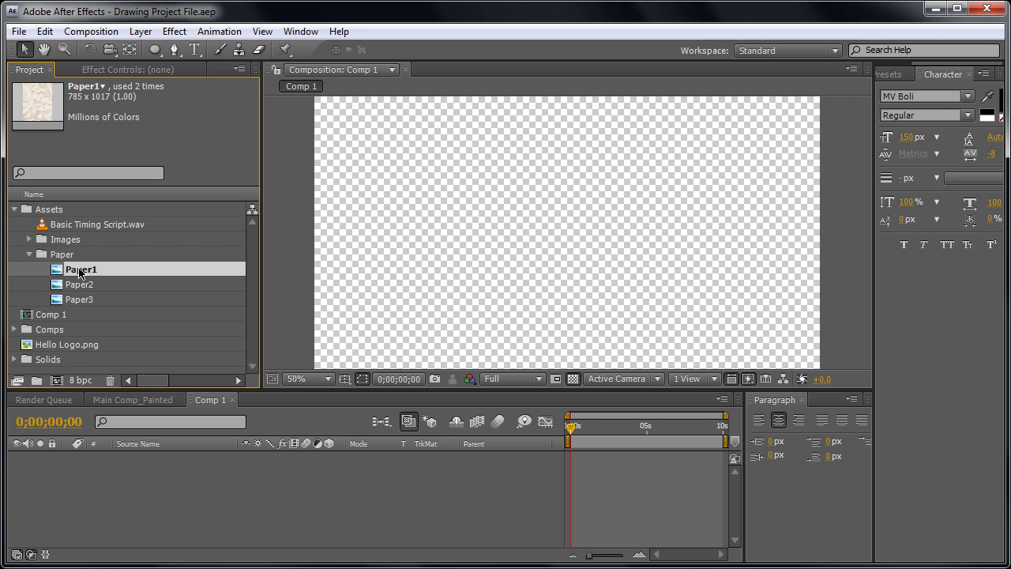
{"action": "double_click", "coordinate": [79, 270]}
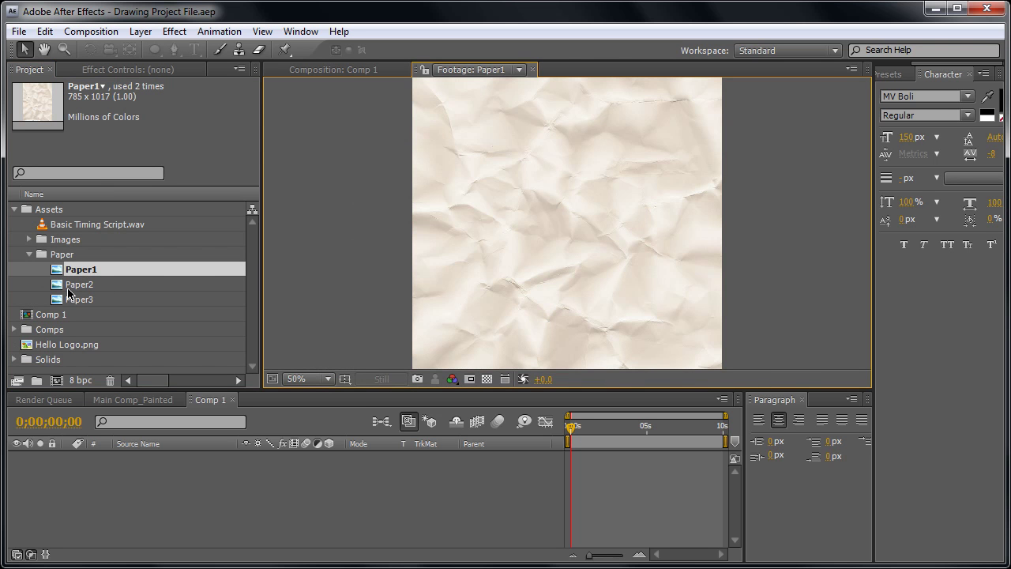
{"action": "double_click", "coordinate": [68, 287]}
{"action": "scroll", "coordinate": [566, 206], "scroll_direction": "down", "scroll_amount": 5}
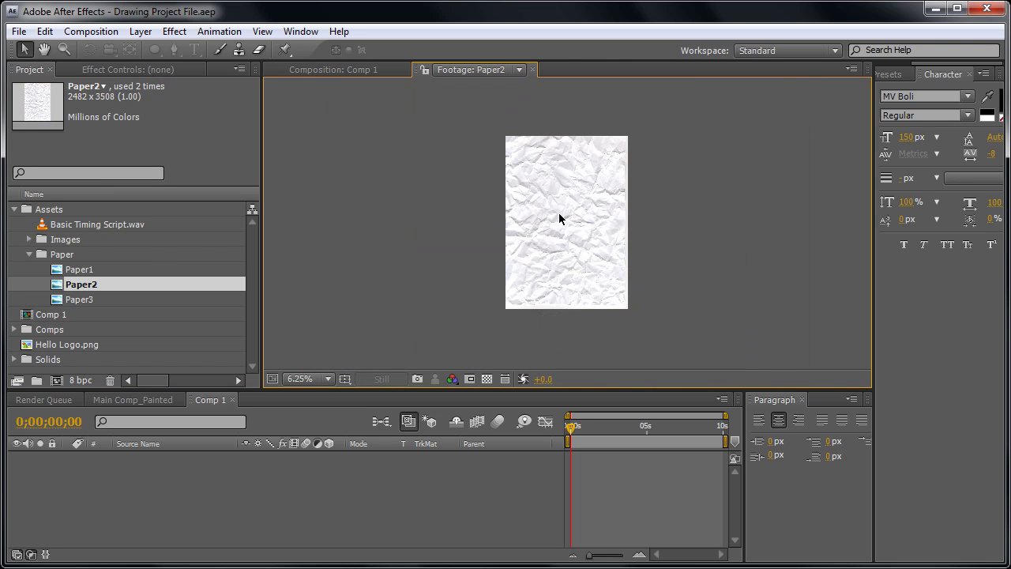
{"action": "scroll", "coordinate": [557, 215], "scroll_direction": "up", "scroll_amount": 2}
{"action": "left_click", "coordinate": [532, 70]}
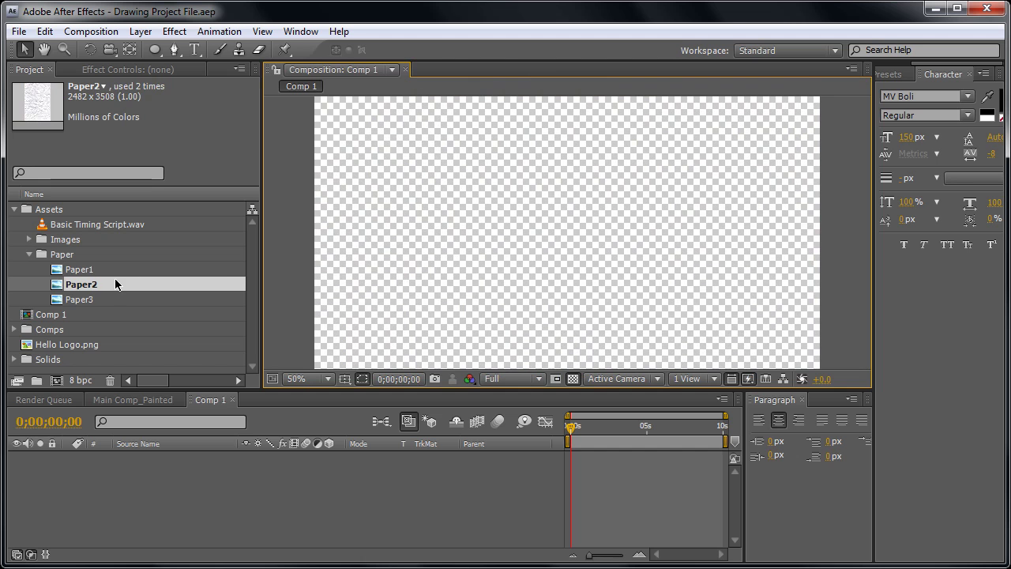
Add the Paper1, Paper2 and Paper3 images to Comp 1 as layers
{"action": "left_click", "coordinate": [79, 270]}
{"action": "left_click", "coordinate": [79, 299], "text": "shift"}
{"action": "left_click_drag", "start_coordinate": [79, 300], "coordinate": [199, 469]}
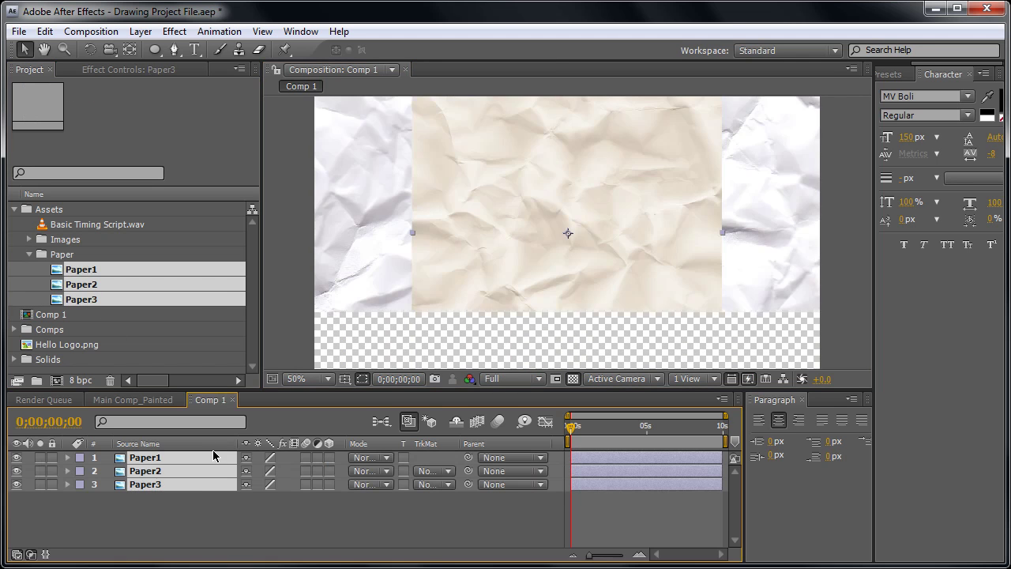
Scale the paper layers to span the frame's width: Paper1 to 166%, Paper2 to 55% and Paper3 to 67%
{"action": "scroll", "coordinate": [558, 234], "scroll_direction": "down", "scroll_amount": 1}
{"action": "left_click", "coordinate": [157, 458]}
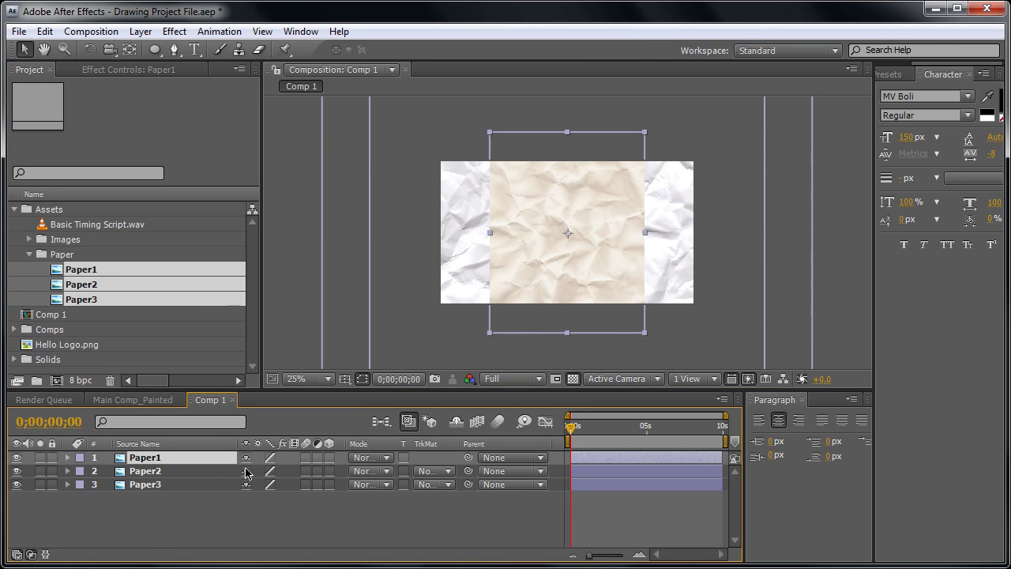
{"action": "key", "text": "s"}
{"action": "left_click_drag", "start_coordinate": [263, 470], "coordinate": [316, 474]}
{"action": "left_click", "coordinate": [162, 485]}
{"action": "key", "text": "s"}
{"action": "left_click_drag", "start_coordinate": [261, 498], "coordinate": [231, 496]}
{"action": "left_click", "coordinate": [187, 513]}
{"action": "key", "text": "s"}
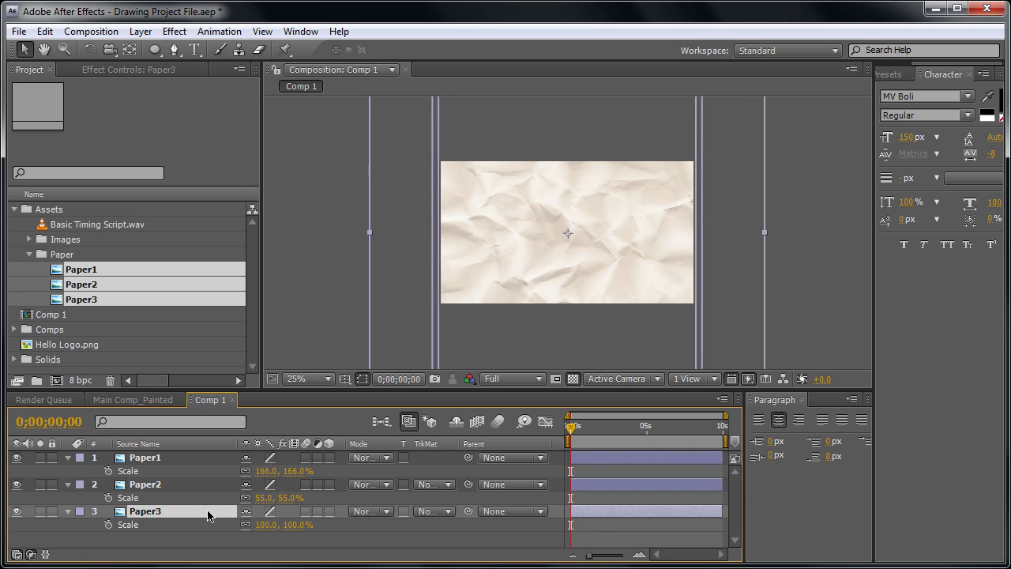
{"action": "left_click_drag", "start_coordinate": [276, 527], "coordinate": [233, 529]}
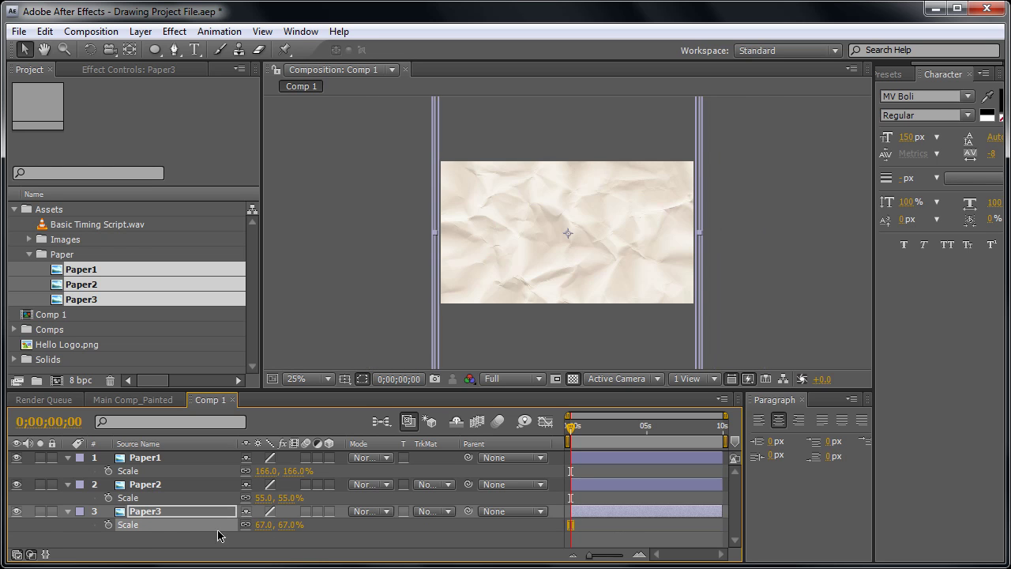
Move all three paper layers down together so their upper portions cover the frame
{"action": "left_click", "coordinate": [163, 457], "text": "shift"}
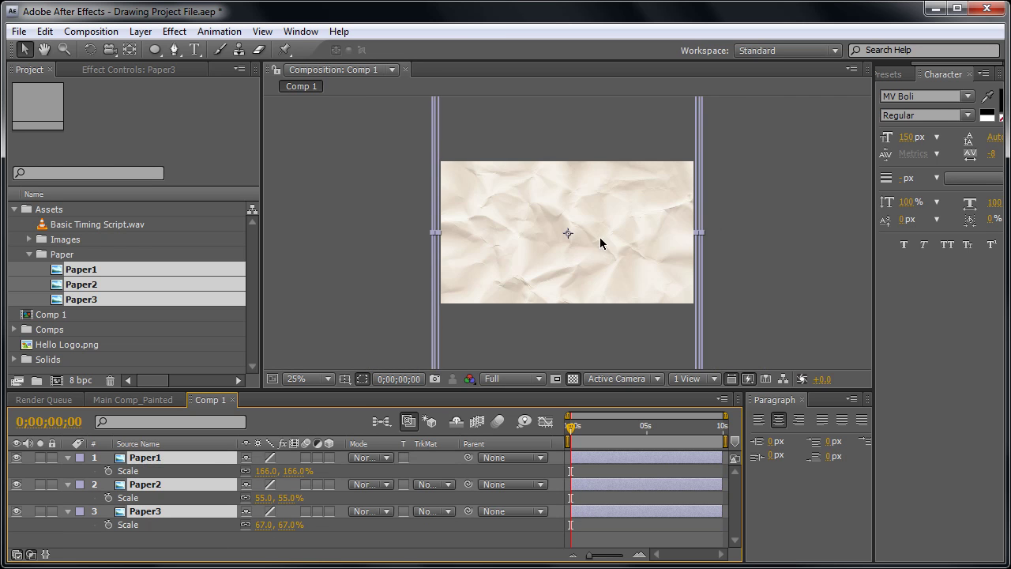
{"action": "key", "text": "comma"}
{"action": "key", "text": "comma"}
{"action": "key", "text": "period"}
{"action": "left_click_drag", "start_coordinate": [549, 223], "coordinate": [548, 265]}
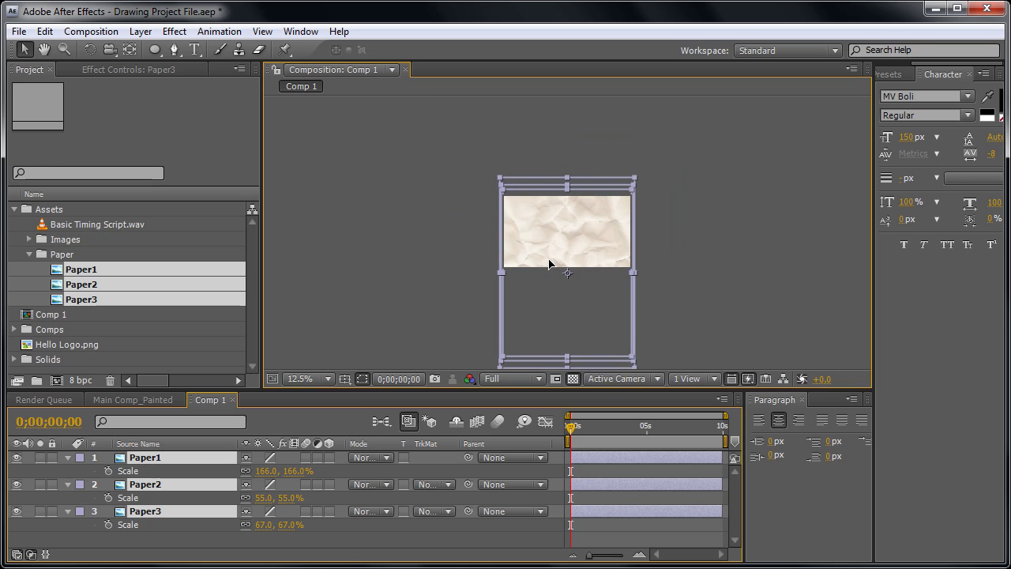
Duplicate the three paper layers and move the lower set in the stack up so its bottom portions cover the frame
{"action": "left_click", "coordinate": [192, 542]}
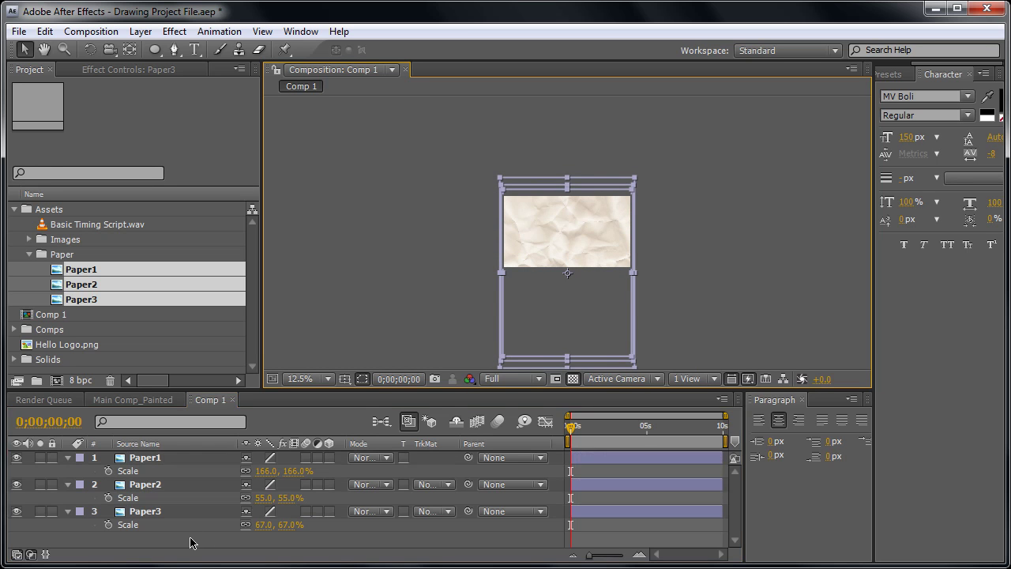
{"action": "left_click", "coordinate": [144, 515]}
{"action": "left_click", "coordinate": [156, 463], "text": "shift"}
{"action": "key", "text": "s"}
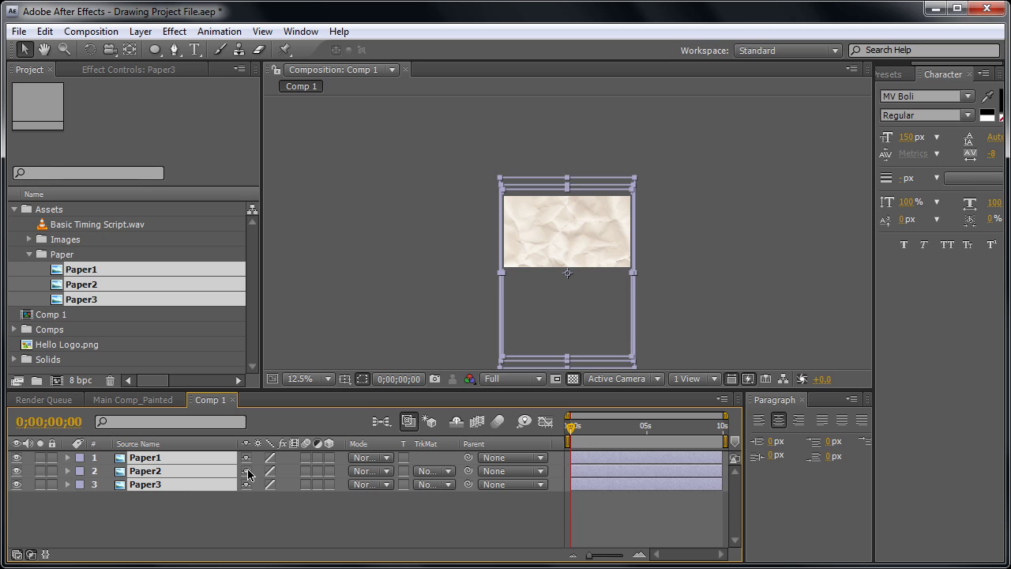
{"action": "key", "text": "ctrl+d"}
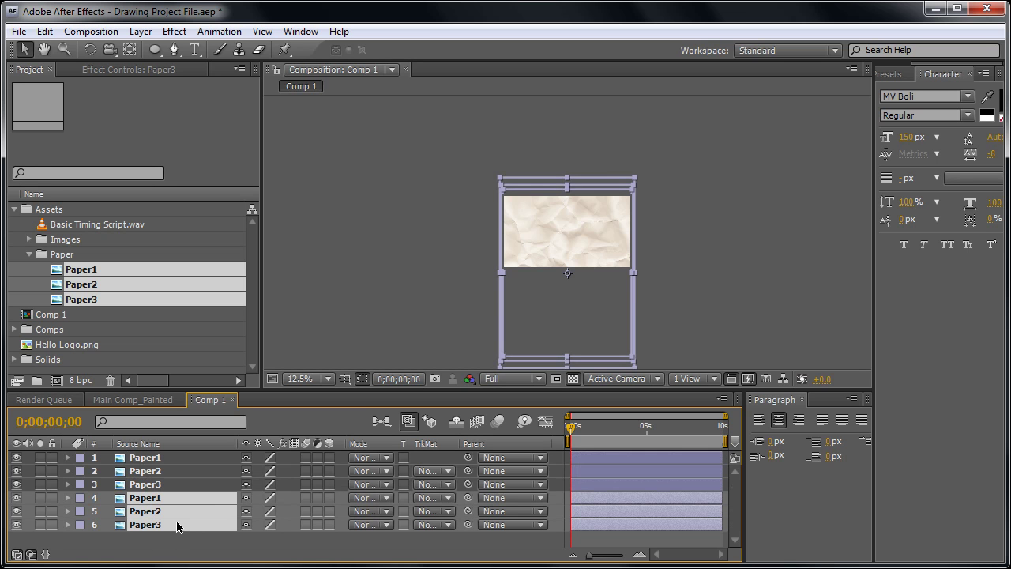
{"action": "left_click_drag", "start_coordinate": [566, 321], "coordinate": [569, 228]}
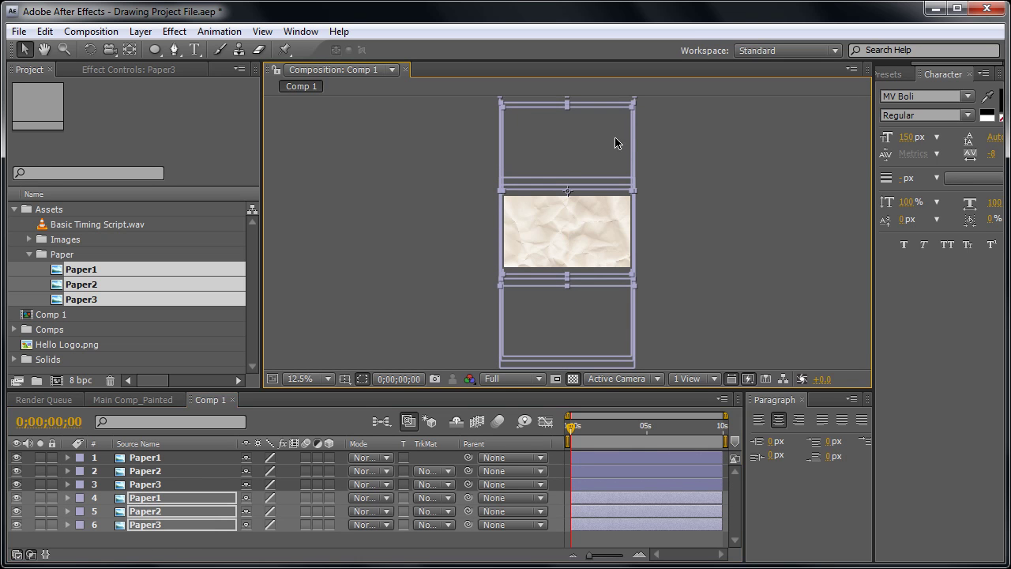
Trim all six paper layers to end at 0;00;00;04
{"action": "left_click", "coordinate": [280, 545]}
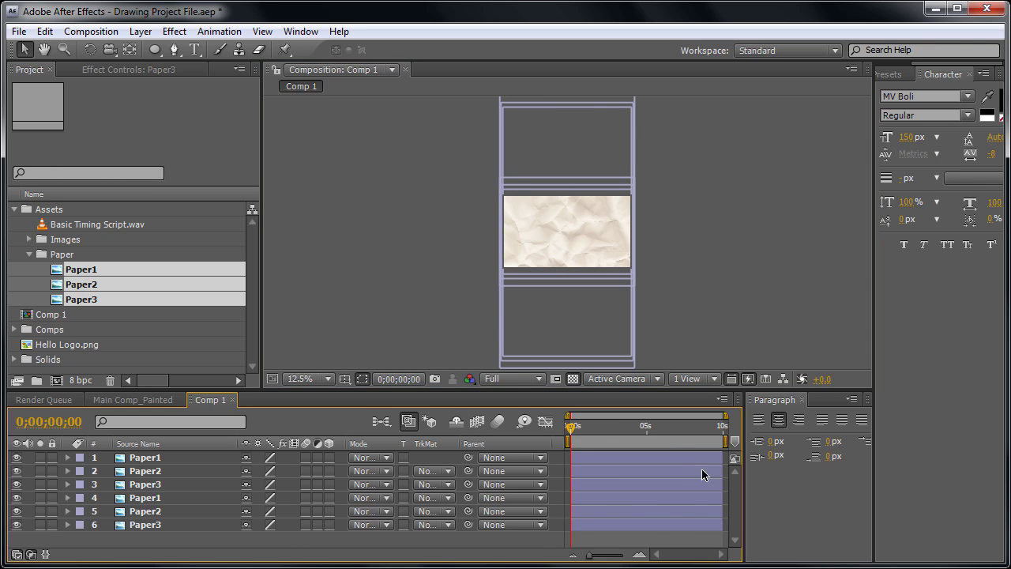
{"action": "left_click", "coordinate": [171, 524]}
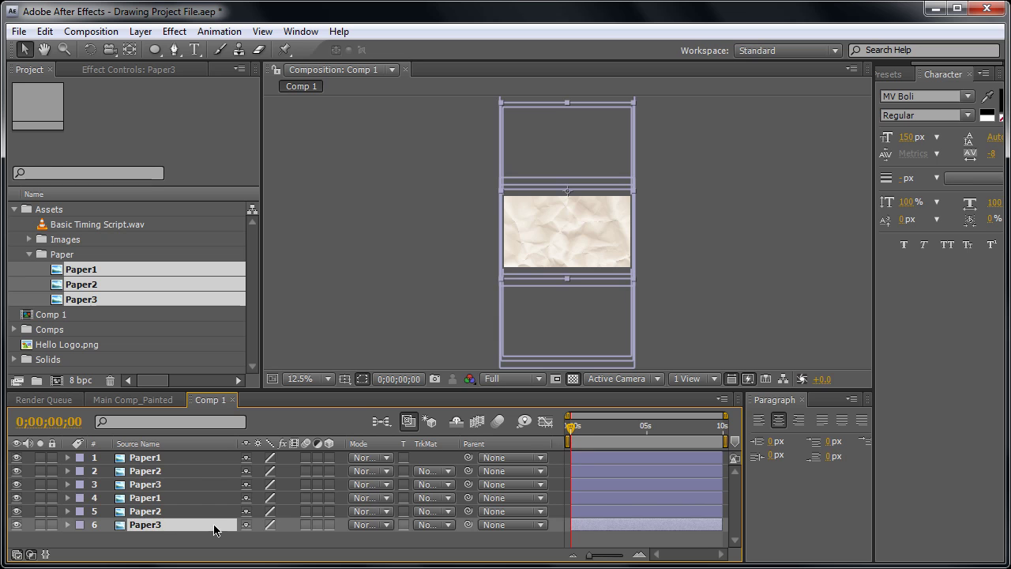
{"action": "key", "text": "ctrl+a"}
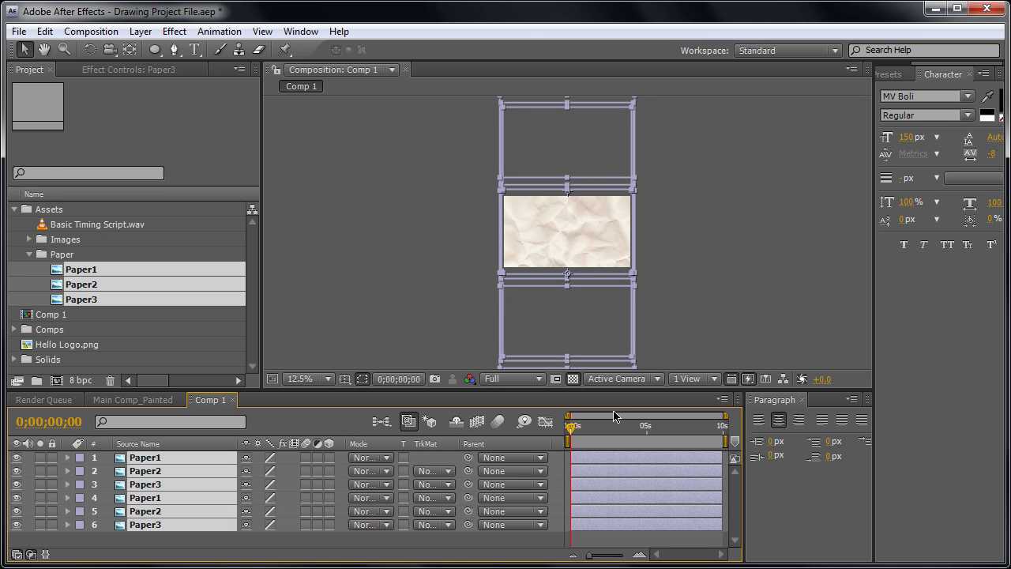
{"action": "key", "text": "space"}
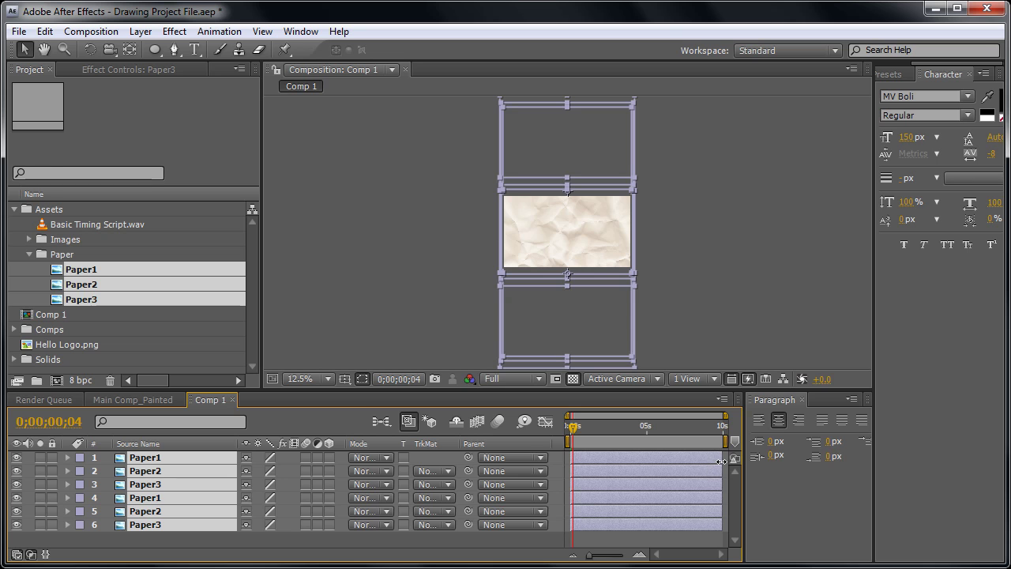
{"action": "left_click_drag", "start_coordinate": [721, 461], "coordinate": [585, 464]}
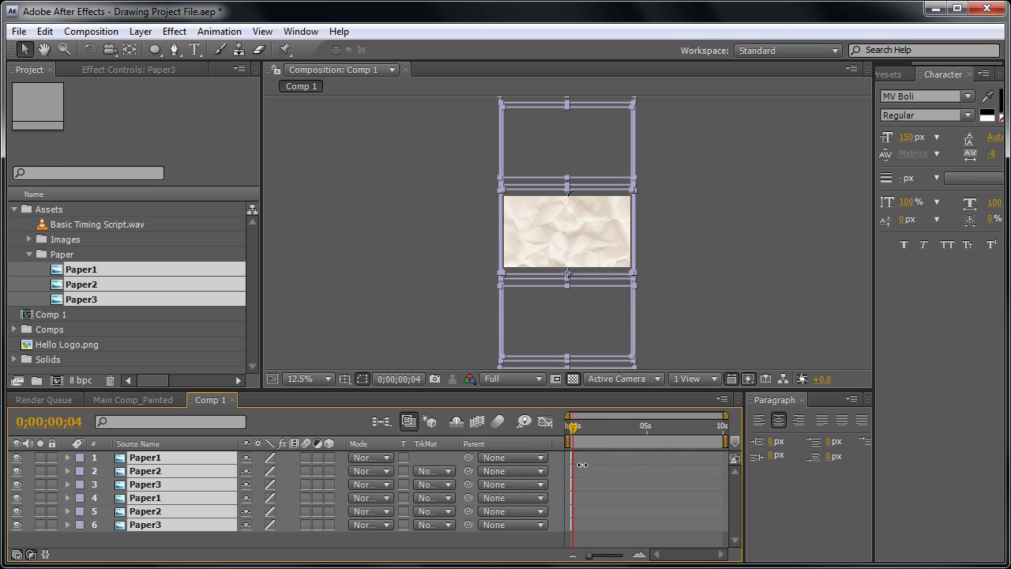
Trim the composition to a work area ending at 0;00;01;09
{"action": "mouse_move", "coordinate": [596, 557]}
{"action": "left_mouse_down"}
{"action": "mouse_move", "coordinate": [636, 556]}
{"action": "mouse_move", "coordinate": [613, 557]}
{"action": "left_mouse_up"}
{"action": "left_click_drag", "start_coordinate": [636, 426], "coordinate": [635, 436]}
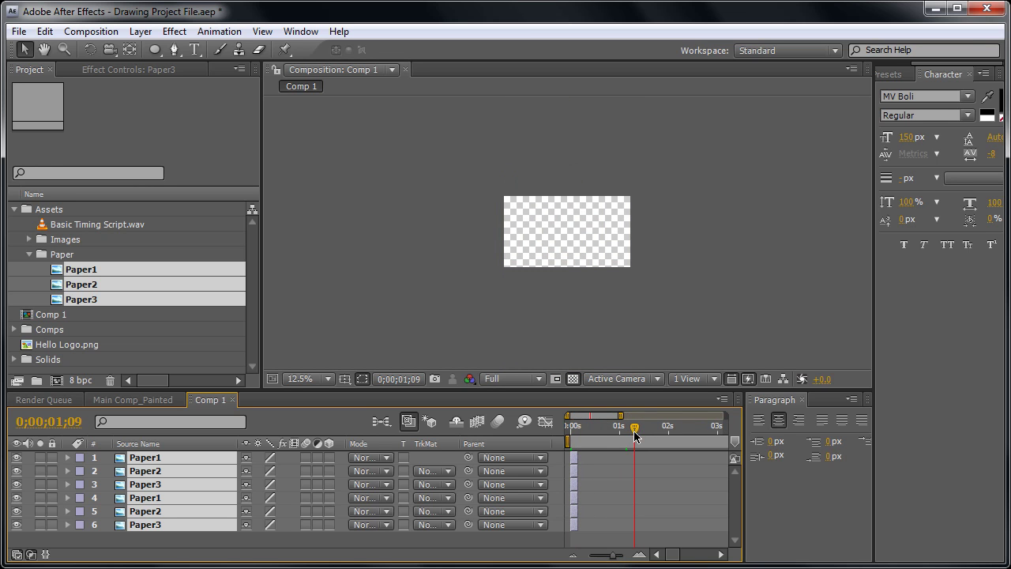
{"action": "right_click", "coordinate": [600, 441]}
{"action": "left_click", "coordinate": [609, 489]}
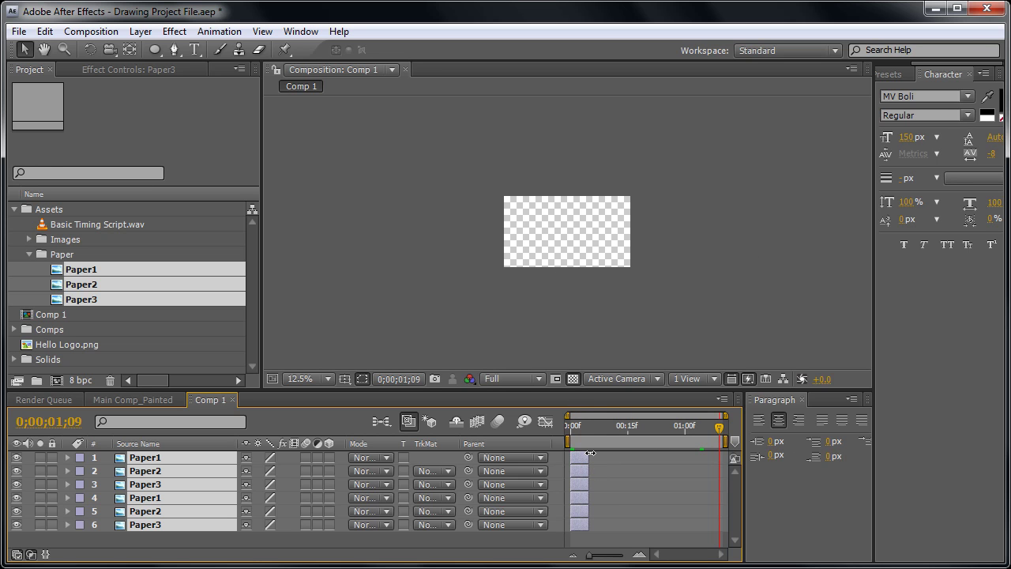
Sequence the six paper layers one after another from the start of the composition, without overlap
{"action": "left_click_drag", "start_coordinate": [577, 429], "coordinate": [527, 465]}
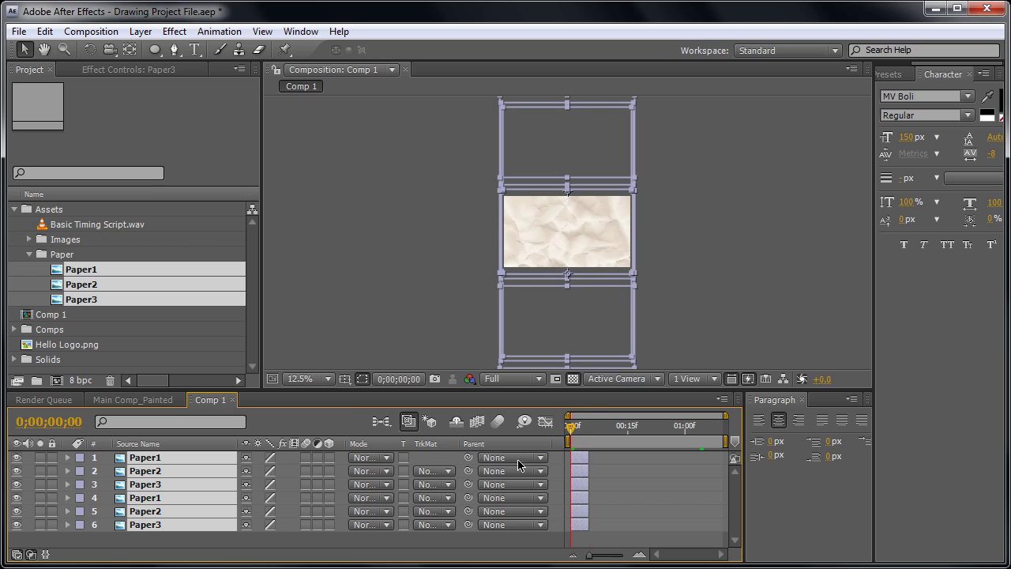
{"action": "right_click", "coordinate": [144, 459]}
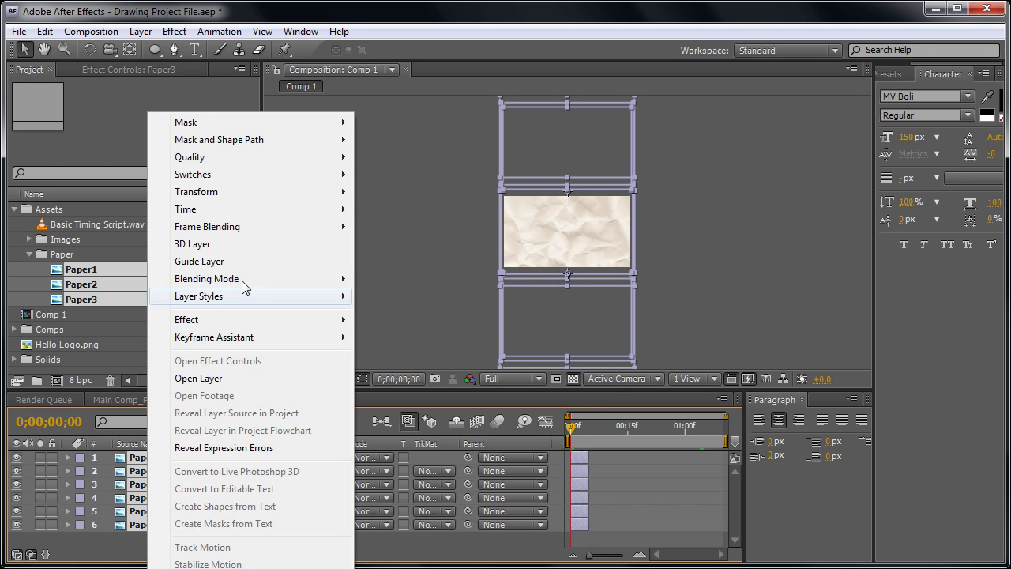
{"action": "mouse_move", "coordinate": [215, 345]}
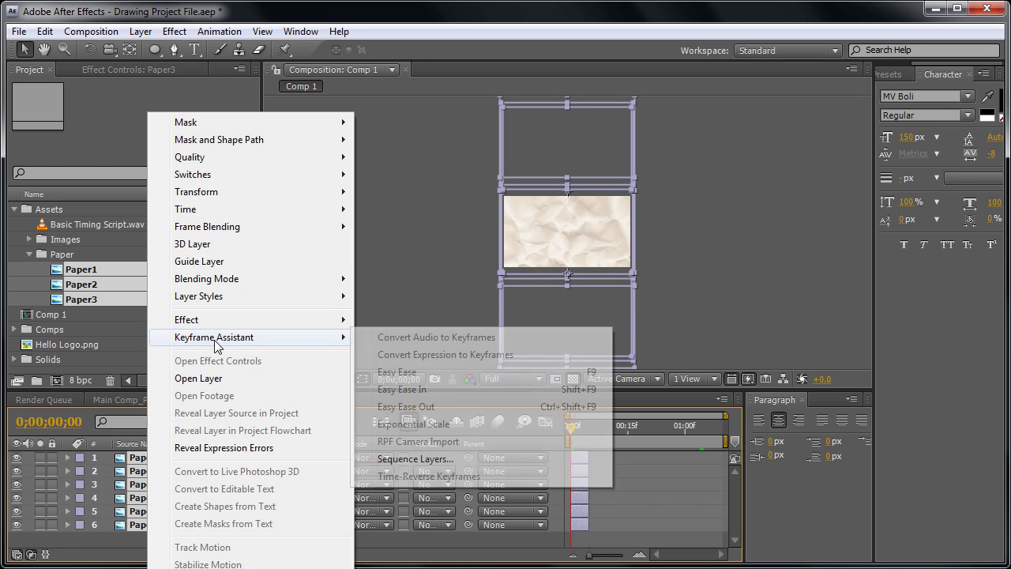
{"action": "left_click", "coordinate": [411, 460]}
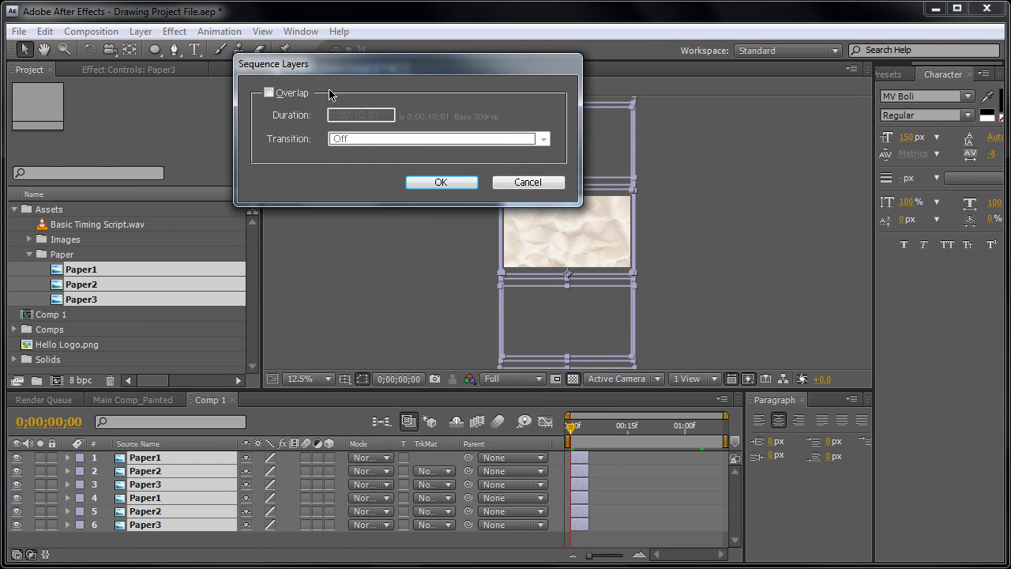
{"action": "left_click", "coordinate": [423, 182]}
End the work area at 0;00;00;29 and preview the flickering paper sequence
{"action": "left_click", "coordinate": [578, 428]}
{"action": "left_click_drag", "start_coordinate": [579, 427], "coordinate": [687, 432]}
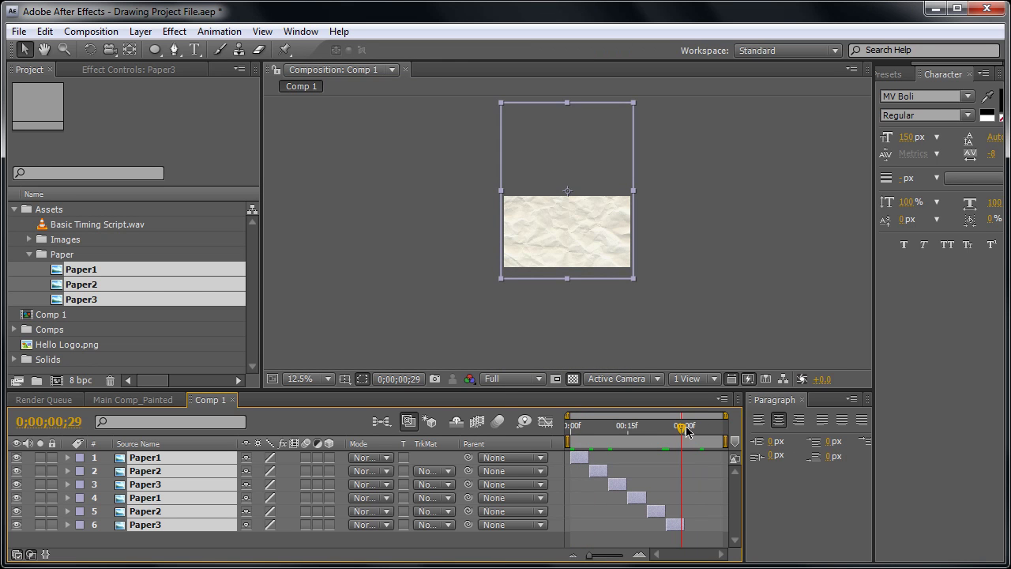
{"action": "key", "text": "n"}
{"action": "key", "text": "space"}
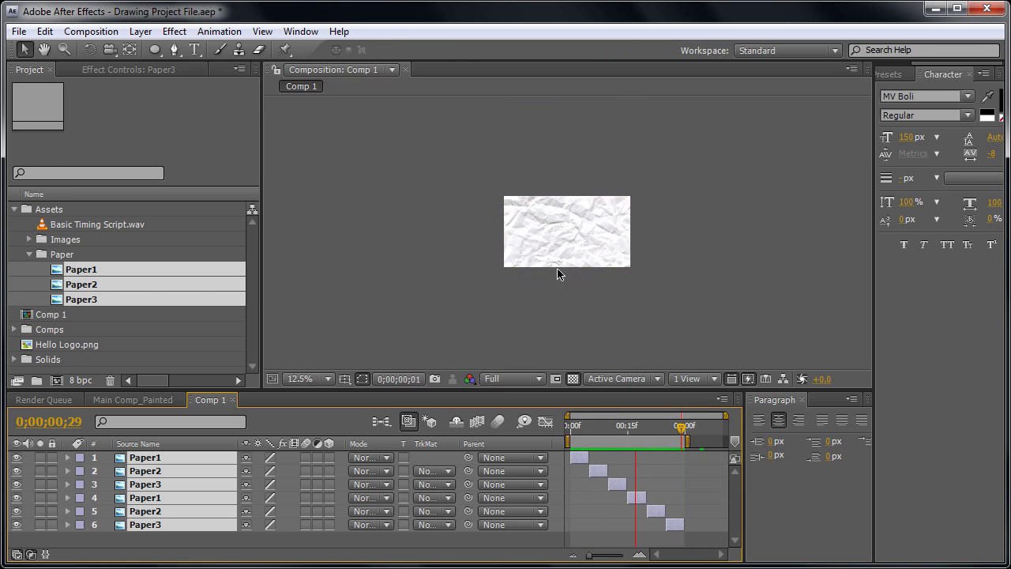
{"action": "key", "text": "space"}
{"action": "scroll", "coordinate": [566, 237], "scroll_direction": "up", "scroll_amount": 2}
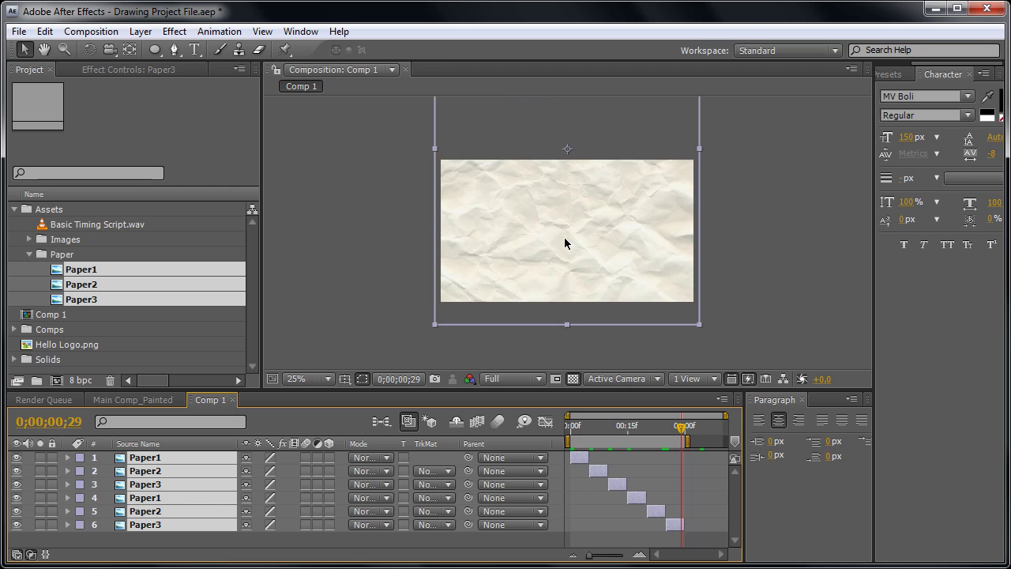
Preview the paper sequence and scrub through the timeline to 0;00;00;21
{"action": "scroll", "coordinate": [564, 236], "scroll_direction": "down", "scroll_amount": 1}
{"action": "key", "text": "space"}
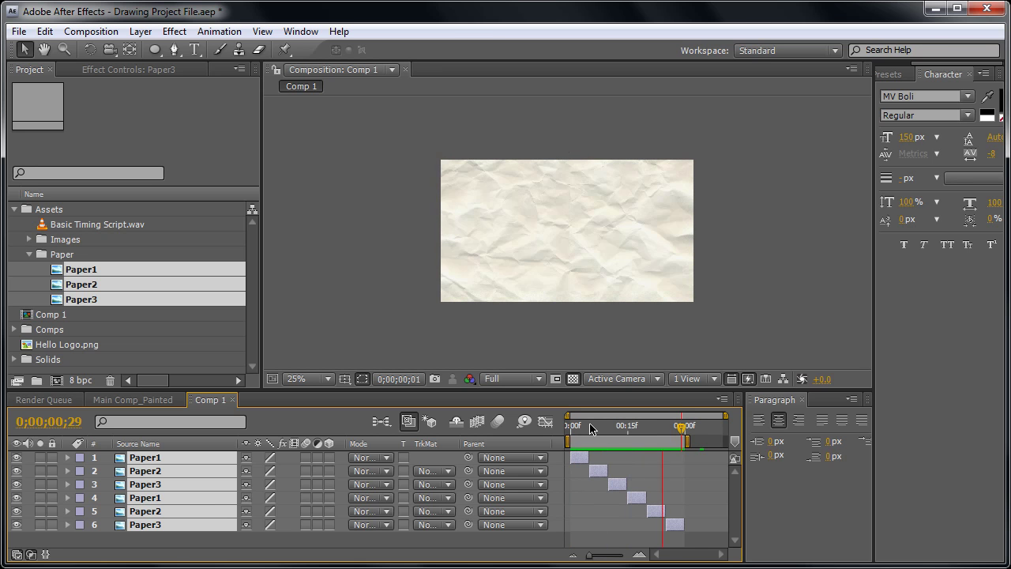
{"action": "key", "text": "space"}
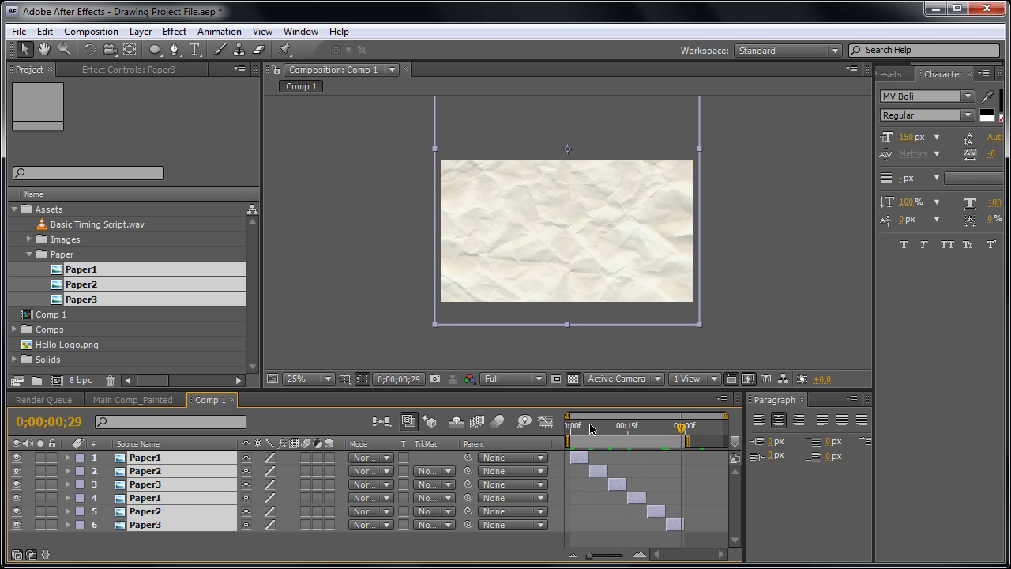
{"action": "left_click_drag", "start_coordinate": [572, 429], "coordinate": [651, 431]}
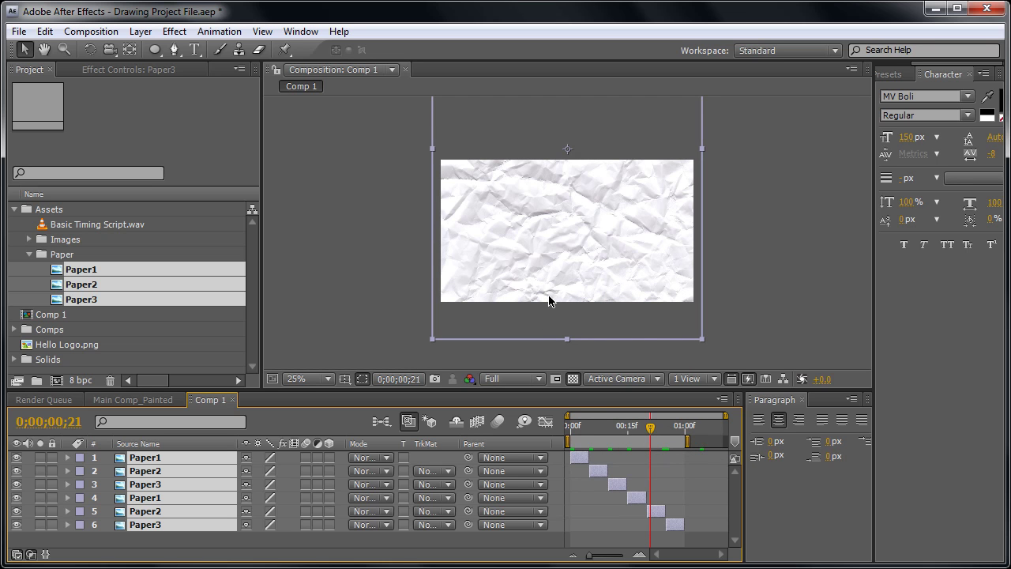
Add an adjustment layer above all the paper layers and apply the Tint effect to it
{"action": "left_click", "coordinate": [210, 545]}
{"action": "right_click", "coordinate": [221, 547]}
{"action": "mouse_move", "coordinate": [260, 487]}
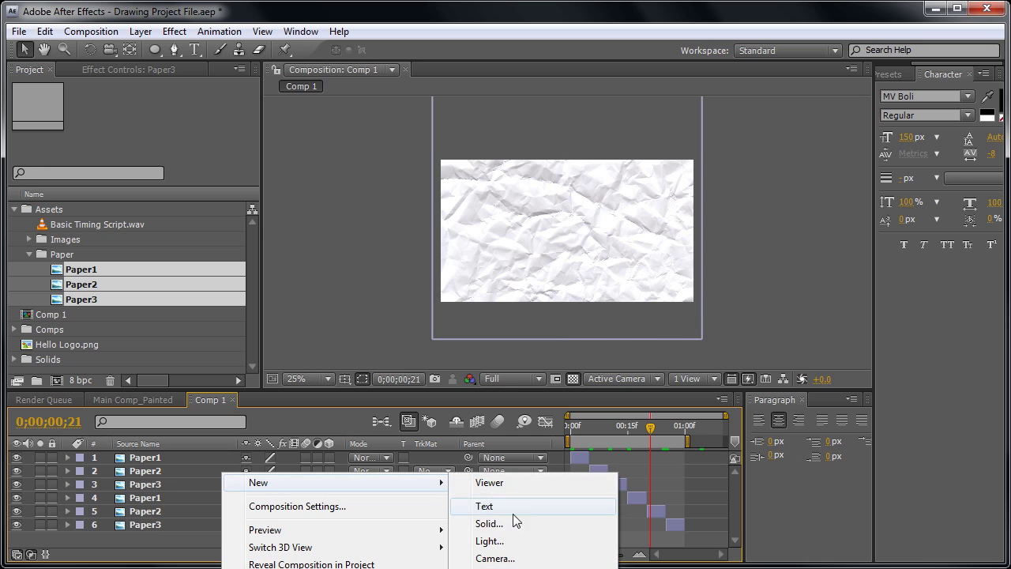
{"action": "left_click", "coordinate": [506, 566]}
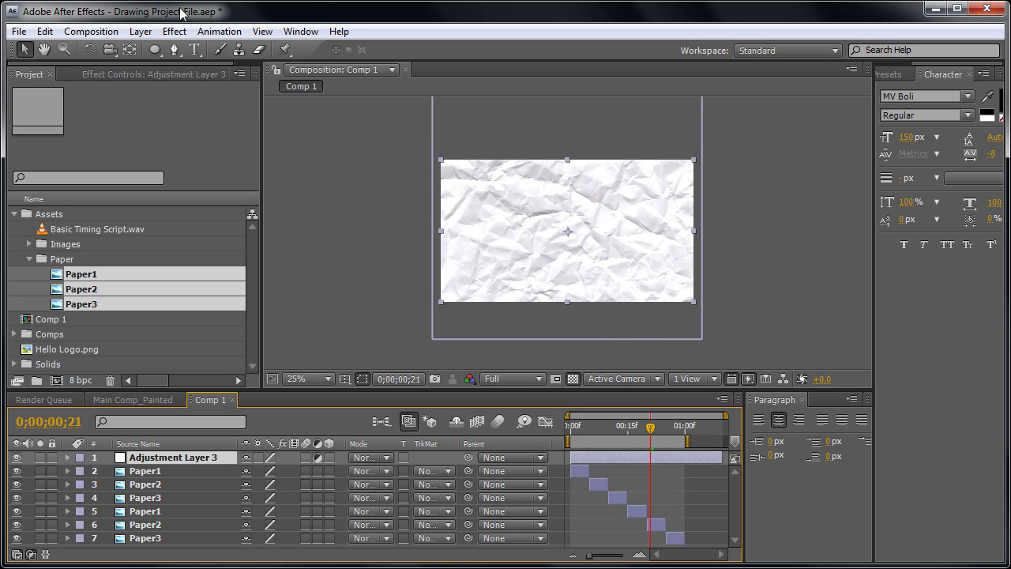
{"action": "left_click", "coordinate": [175, 35]}
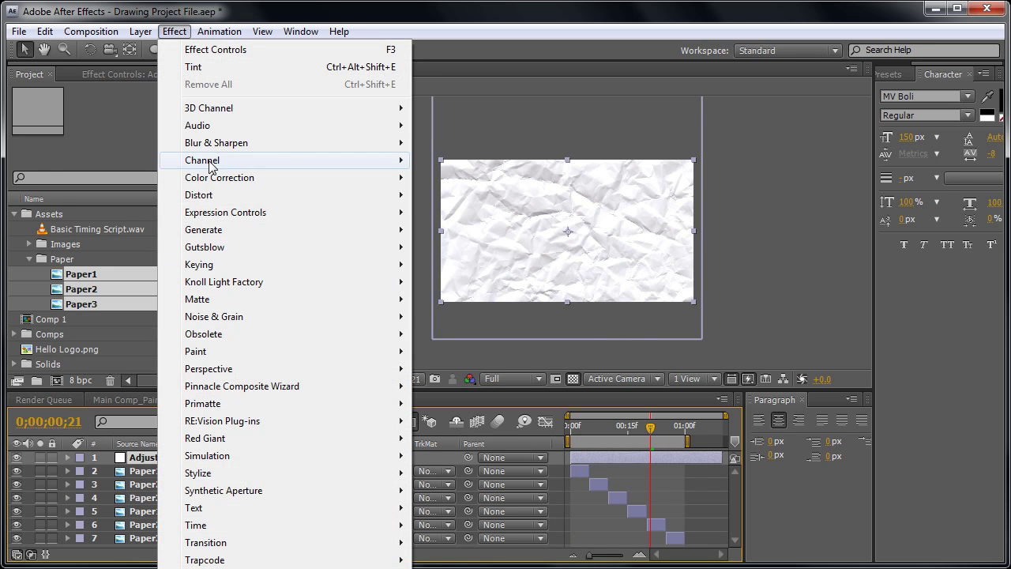
{"action": "mouse_move", "coordinate": [216, 181]}
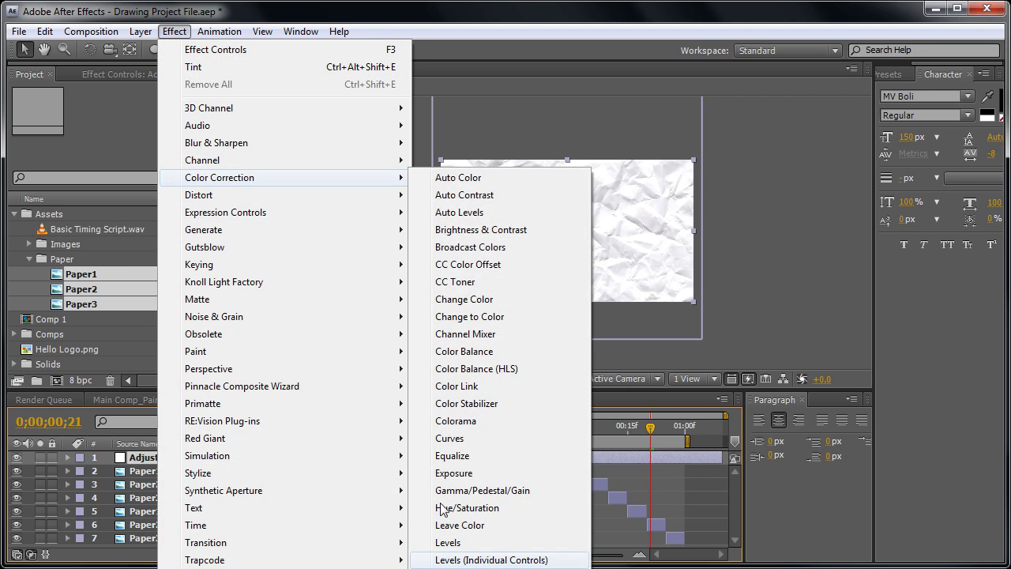
{"action": "left_click", "coordinate": [193, 66]}
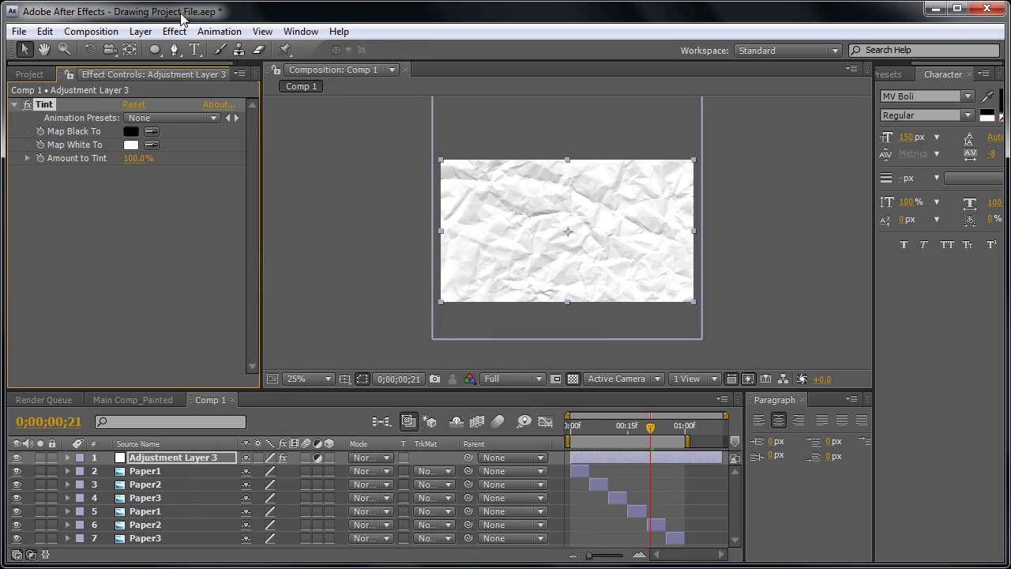
{"action": "left_click", "coordinate": [112, 171]}
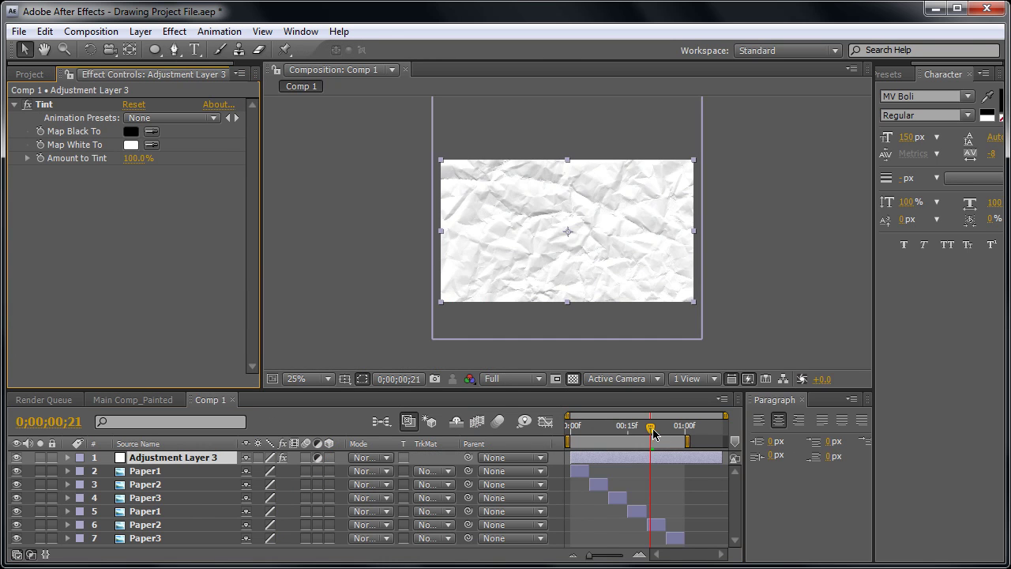
Inspect the tinted paper up close at 0;00;00;17
{"action": "left_click_drag", "start_coordinate": [657, 436], "coordinate": [635, 431]}
{"action": "key", "text": "period"}
{"action": "key", "text": "period"}
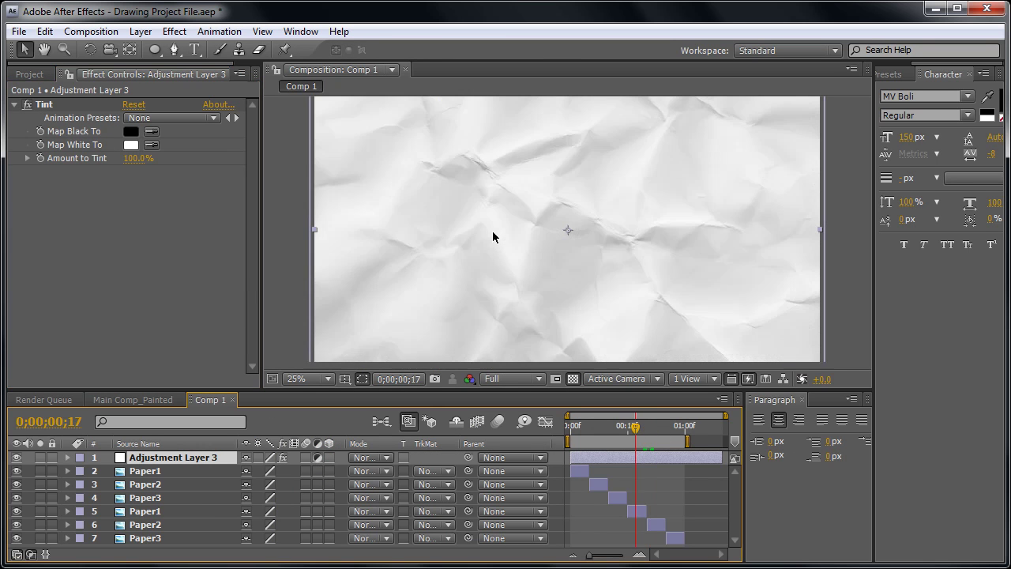
{"action": "left_click", "coordinate": [27, 108]}
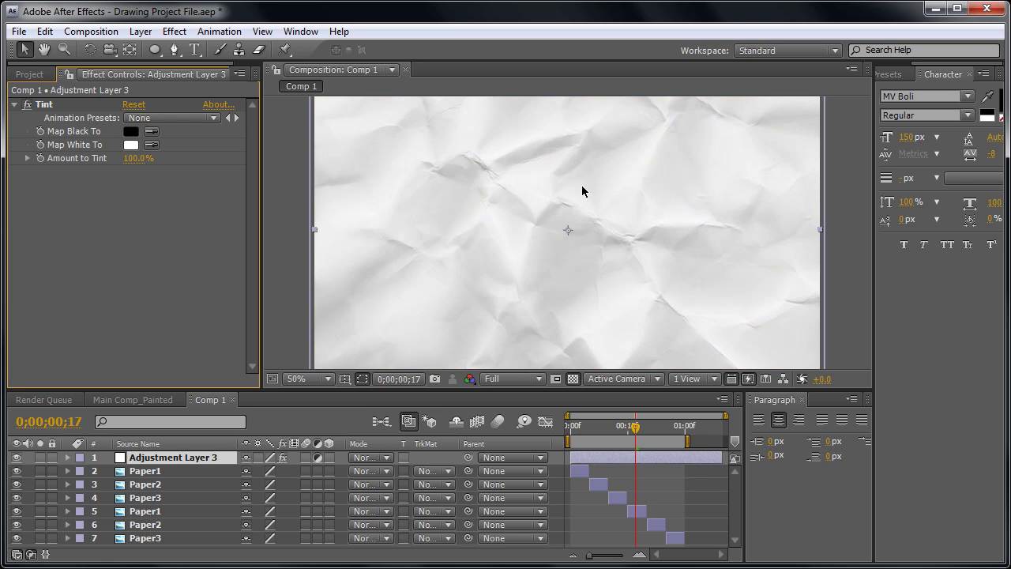
{"action": "key", "text": "comma"}
{"action": "key", "text": "comma"}
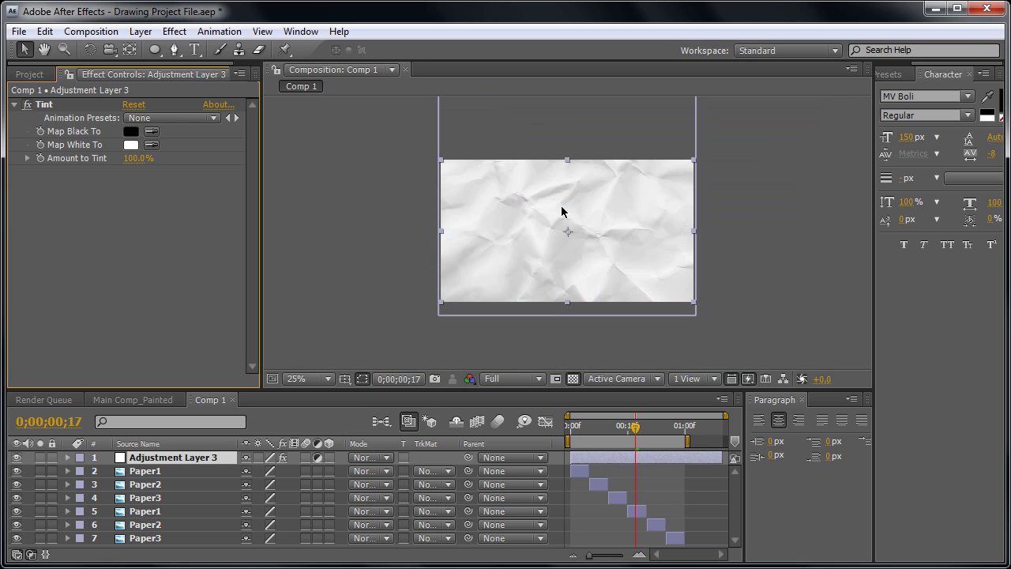
Create a white (FFFFFF) 1280 x 720 px solid and place it directly below the adjustment layer
{"action": "left_click", "coordinate": [555, 484]}
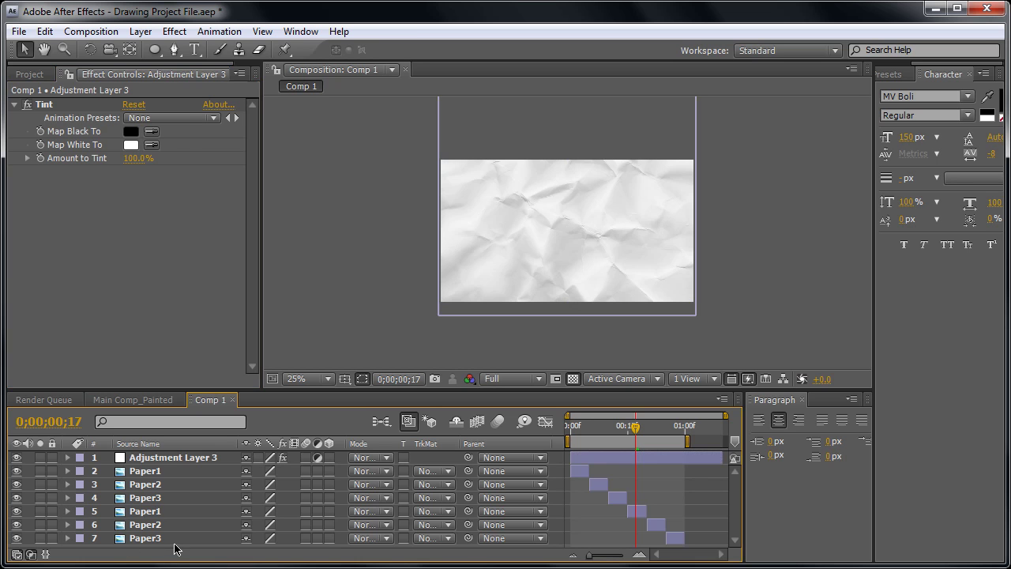
{"action": "right_click", "coordinate": [567, 472]}
{"action": "mouse_move", "coordinate": [724, 482]}
{"action": "left_click", "coordinate": [840, 526]}
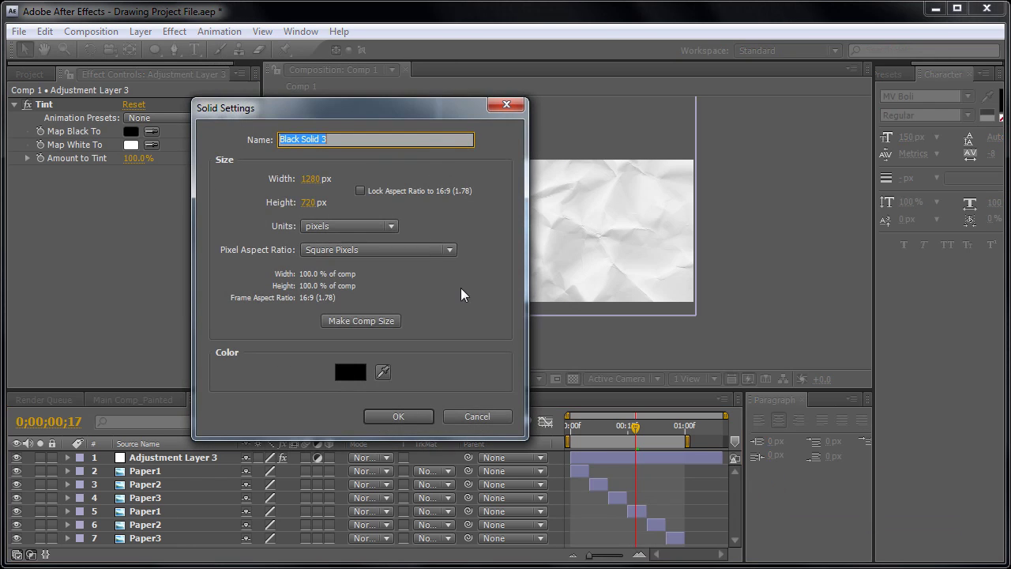
{"action": "left_click", "coordinate": [351, 370]}
{"action": "left_click_drag", "start_coordinate": [176, 248], "coordinate": [137, 211]}
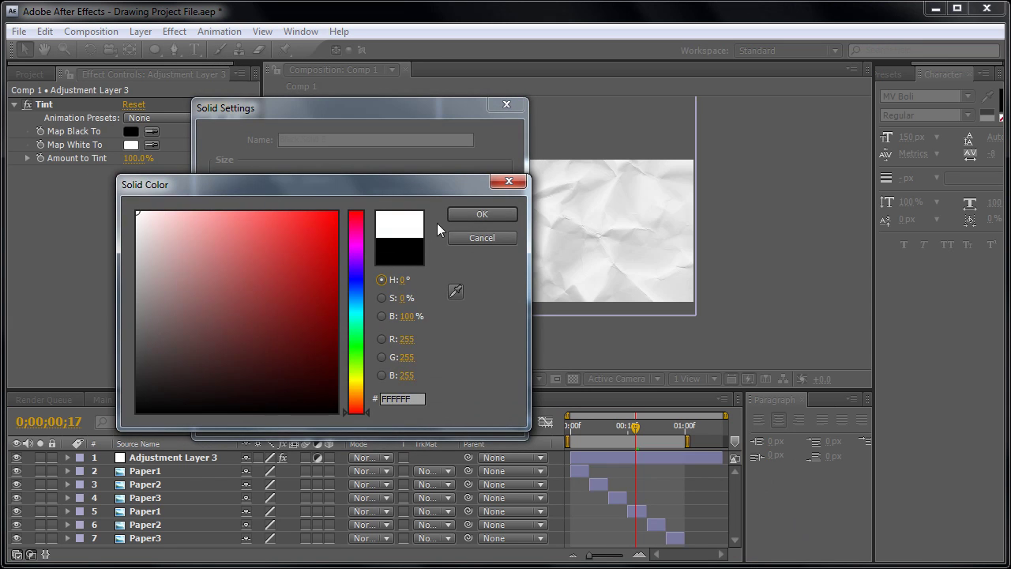
{"action": "left_click", "coordinate": [493, 214]}
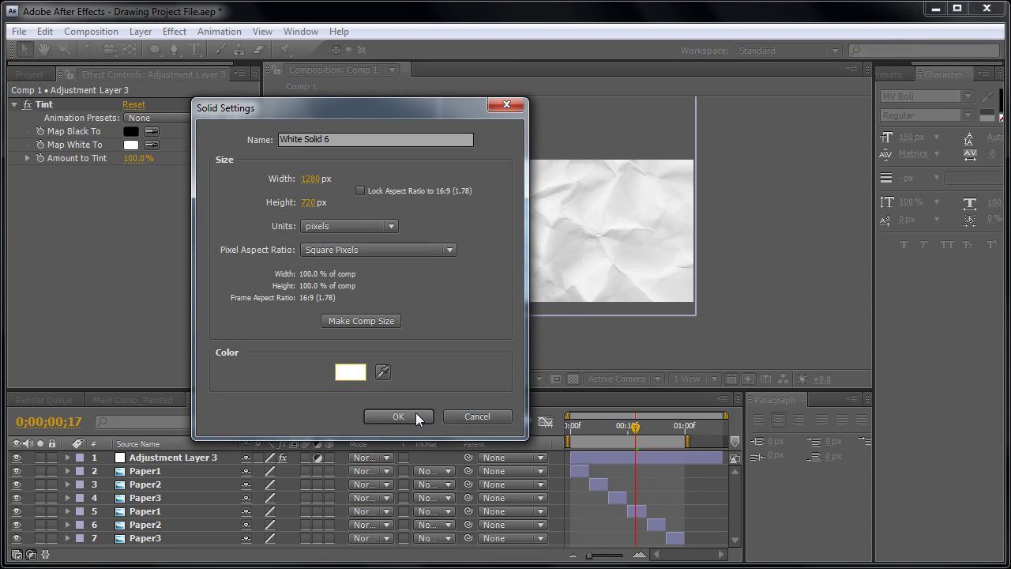
{"action": "left_click", "coordinate": [420, 417]}
{"action": "left_click_drag", "start_coordinate": [162, 458], "coordinate": [188, 473]}
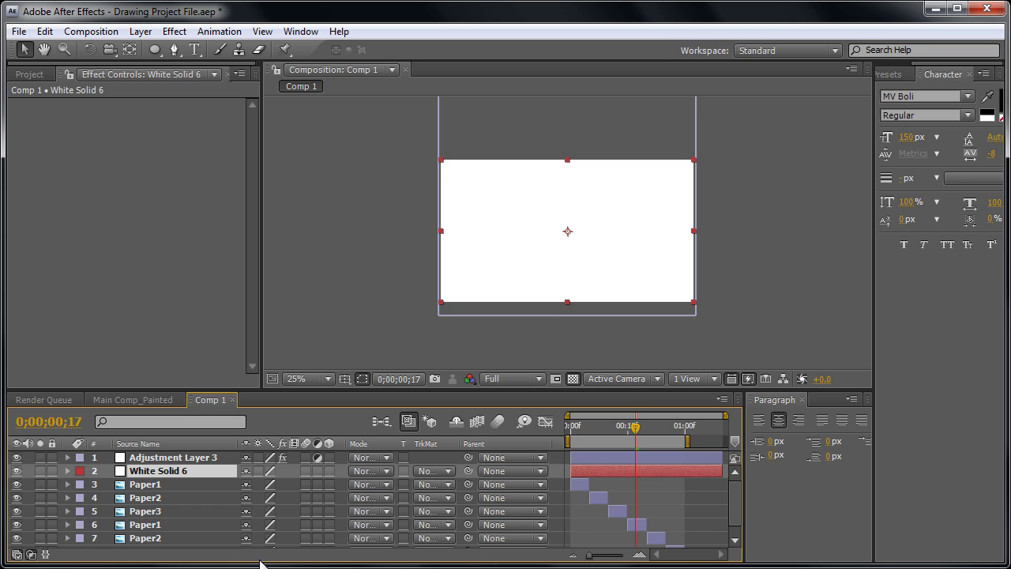
Set the white solid's opacity to 50%
{"action": "key", "text": "t"}
{"action": "left_click", "coordinate": [253, 484]}
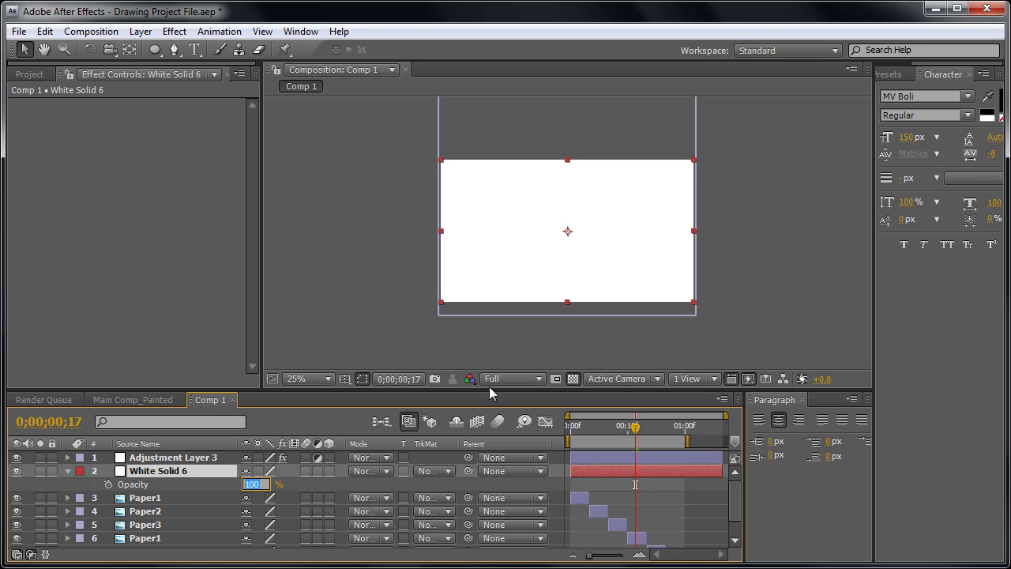
{"action": "type", "text": "50"}
{"action": "key", "text": "Return"}
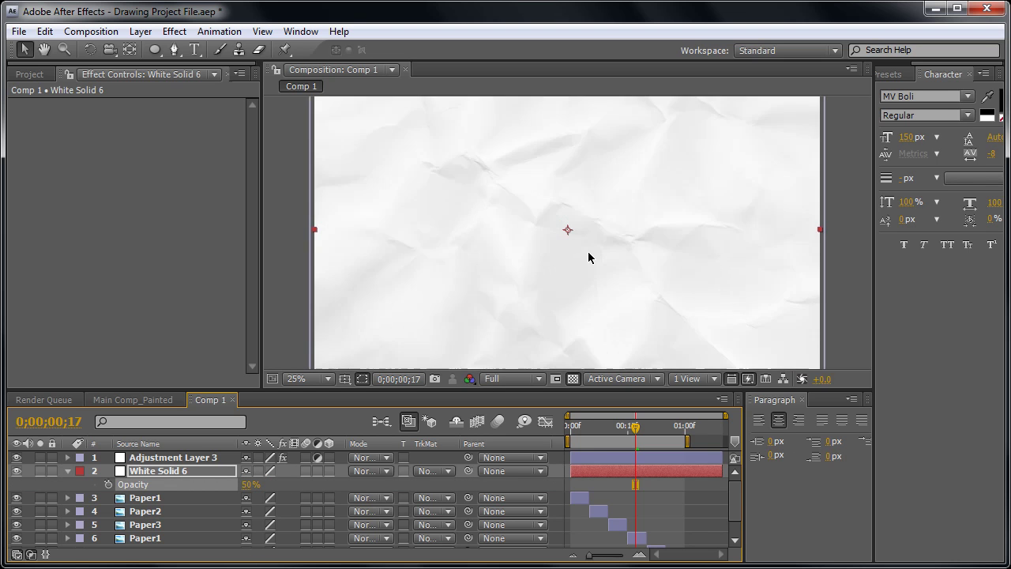
Preview the lightened paper animation, collapse the solid's properties and return to the start of the composition
{"action": "key", "text": "space"}
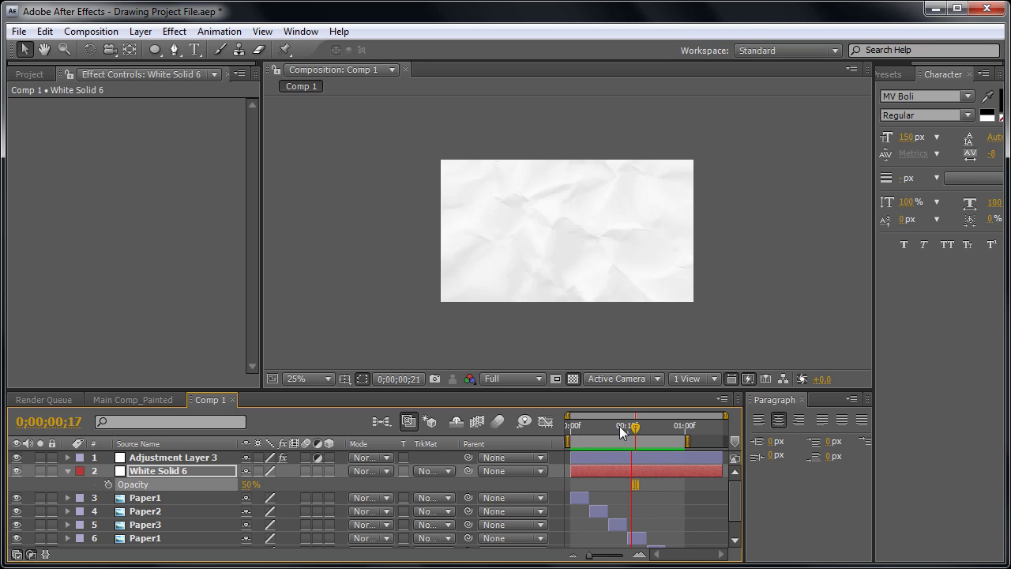
{"action": "key", "text": "space"}
{"action": "scroll", "coordinate": [618, 459], "scroll_direction": "down", "scroll_amount": 1}
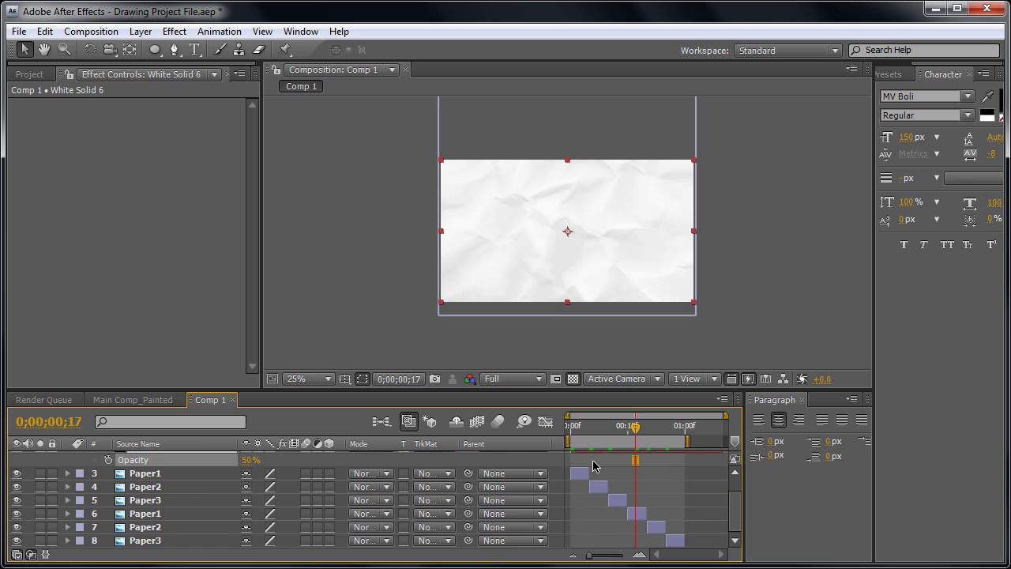
{"action": "scroll", "coordinate": [583, 466], "scroll_direction": "up", "scroll_amount": 1}
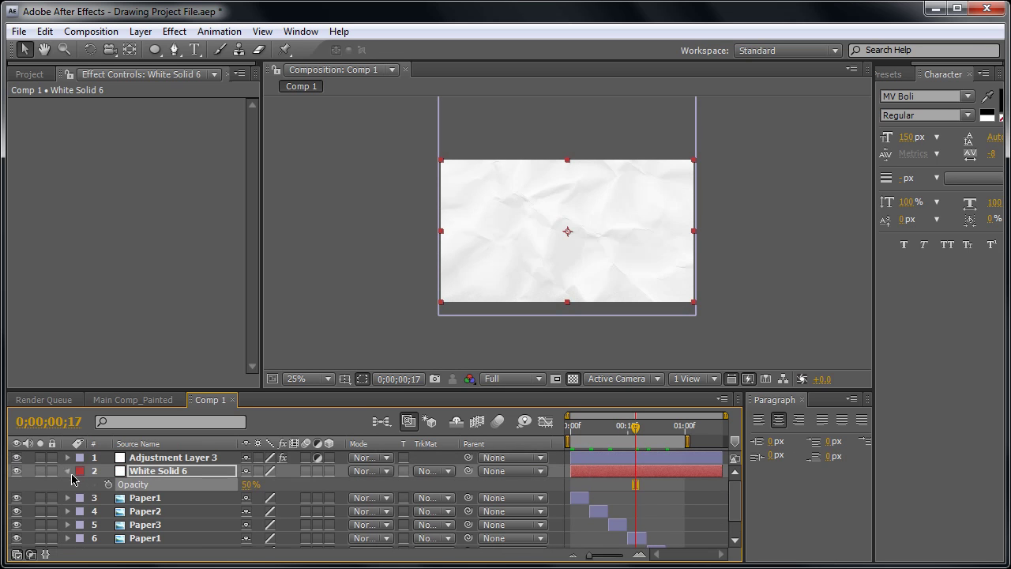
{"action": "left_click", "coordinate": [68, 470]}
{"action": "scroll", "coordinate": [357, 501], "scroll_direction": "down", "scroll_amount": 1}
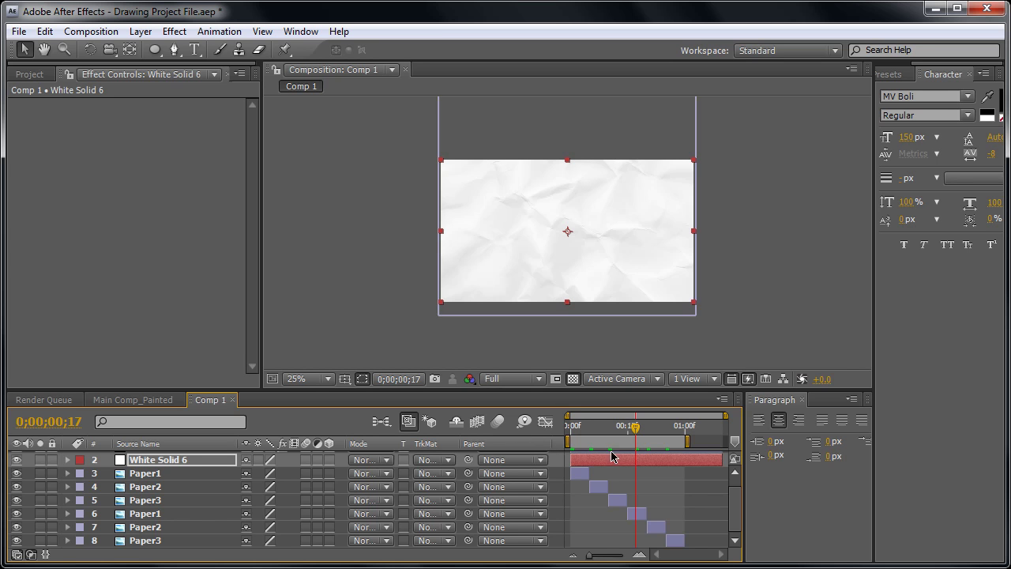
{"action": "left_click_drag", "start_coordinate": [636, 428], "coordinate": [571, 427]}
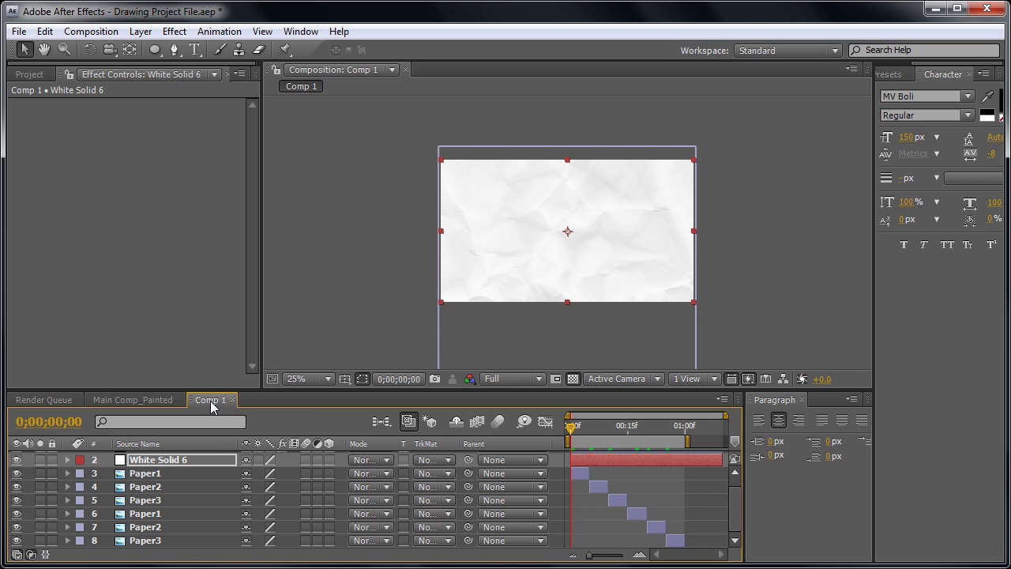
Check the last paper frame at 0;00;00;29 and trim Comp 1 to its work area
{"action": "left_click_drag", "start_coordinate": [642, 432], "coordinate": [684, 429]}
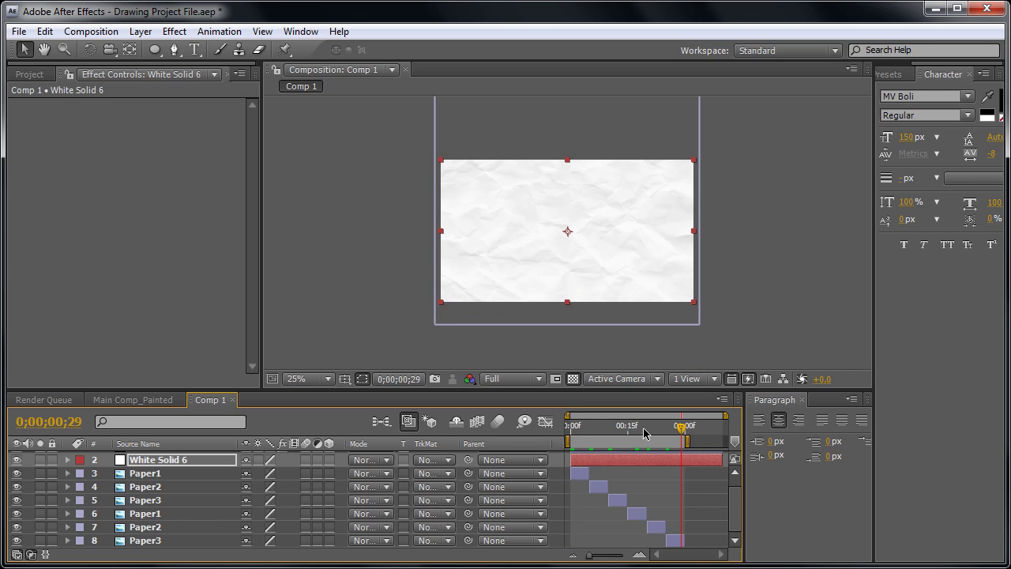
{"action": "right_click", "coordinate": [642, 446]}
{"action": "left_click", "coordinate": [671, 488]}
{"action": "left_click_drag", "start_coordinate": [570, 426], "coordinate": [758, 450]}
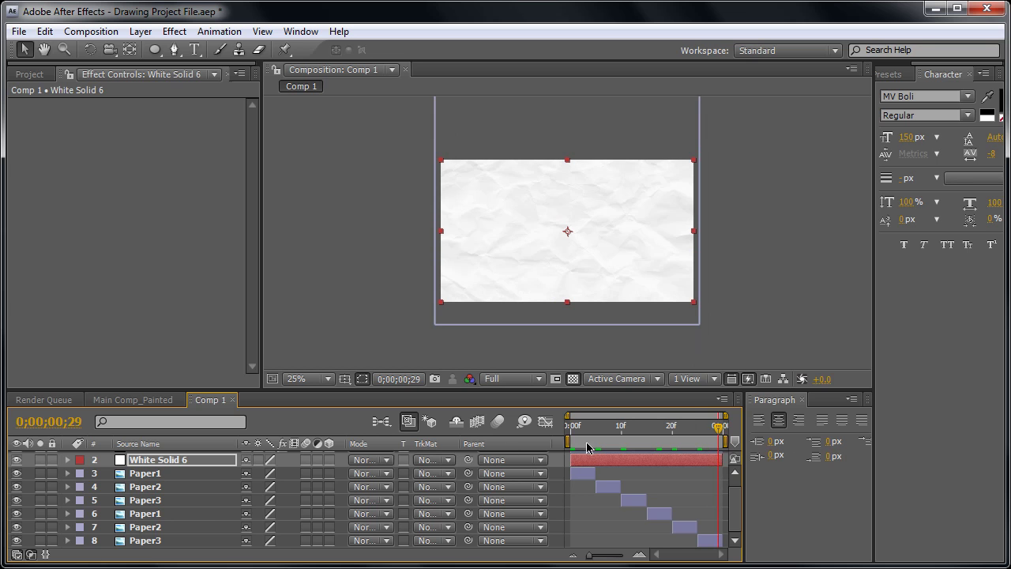
Nest Comp 1 in a new composition and set that composition's duration to 0;00;20;00
{"action": "left_click", "coordinate": [30, 74]}
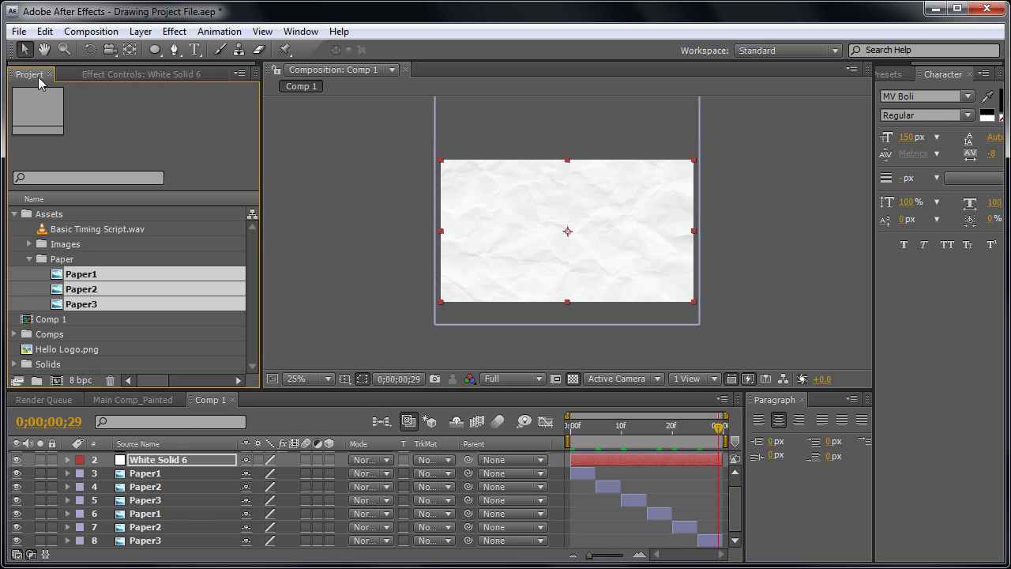
{"action": "left_click_drag", "start_coordinate": [50, 324], "coordinate": [61, 379]}
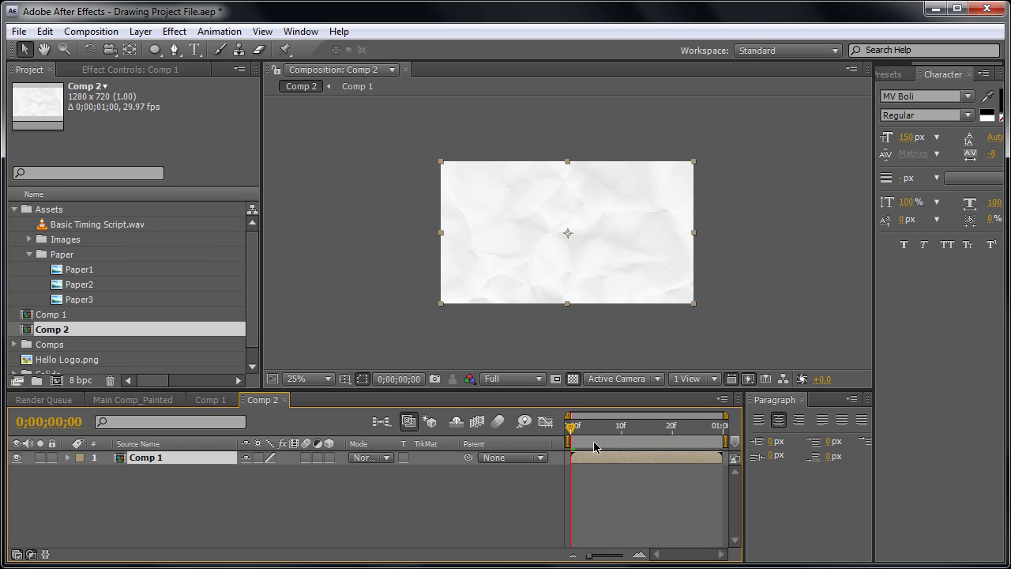
{"action": "left_click", "coordinate": [92, 31]}
{"action": "left_click", "coordinate": [120, 74]}
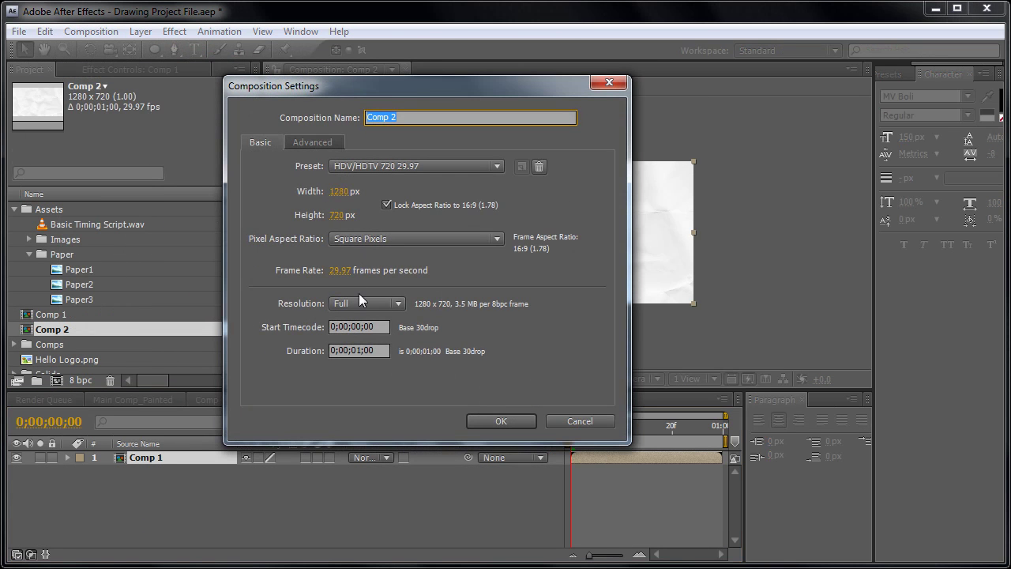
{"action": "left_click", "coordinate": [379, 348]}
{"action": "type", "text": "20;00"}
{"action": "key", "text": "Return"}
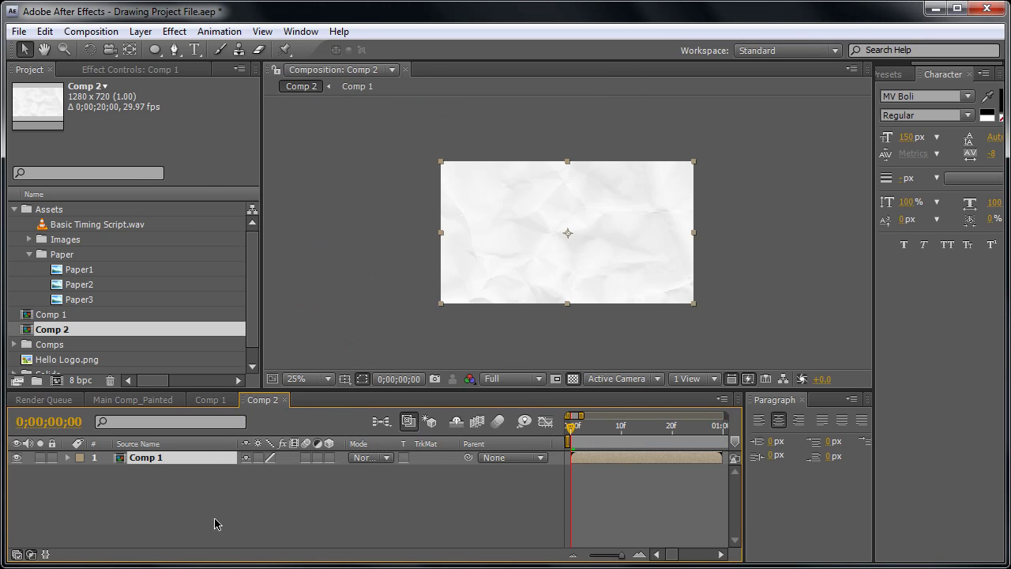
Compare the nested Comp 1 layer's length in the new composition with Comp 1's own timeline
{"action": "left_click_drag", "start_coordinate": [621, 555], "coordinate": [594, 555]}
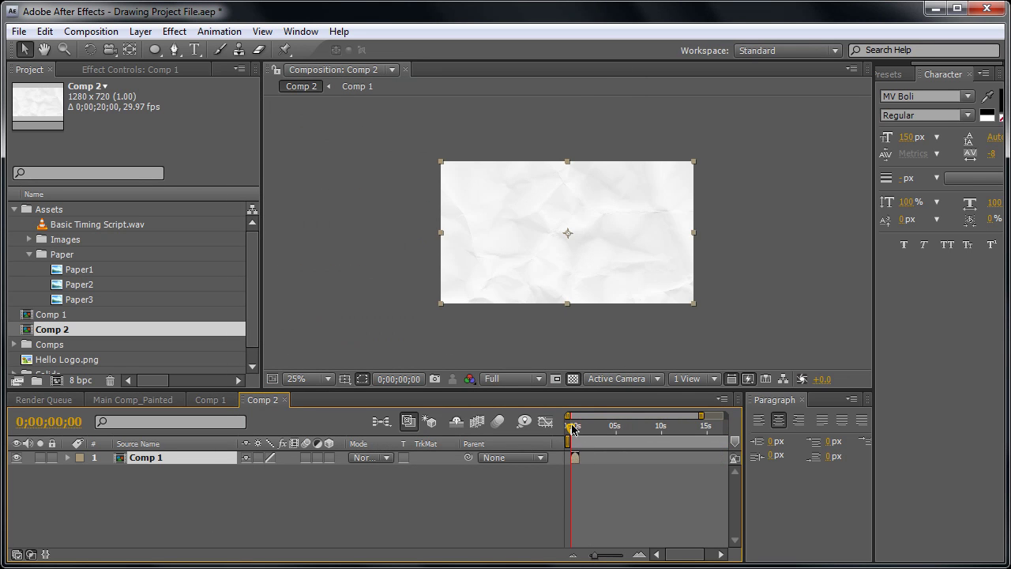
{"action": "left_click_drag", "start_coordinate": [573, 428], "coordinate": [581, 431]}
{"action": "left_click", "coordinate": [210, 400]}
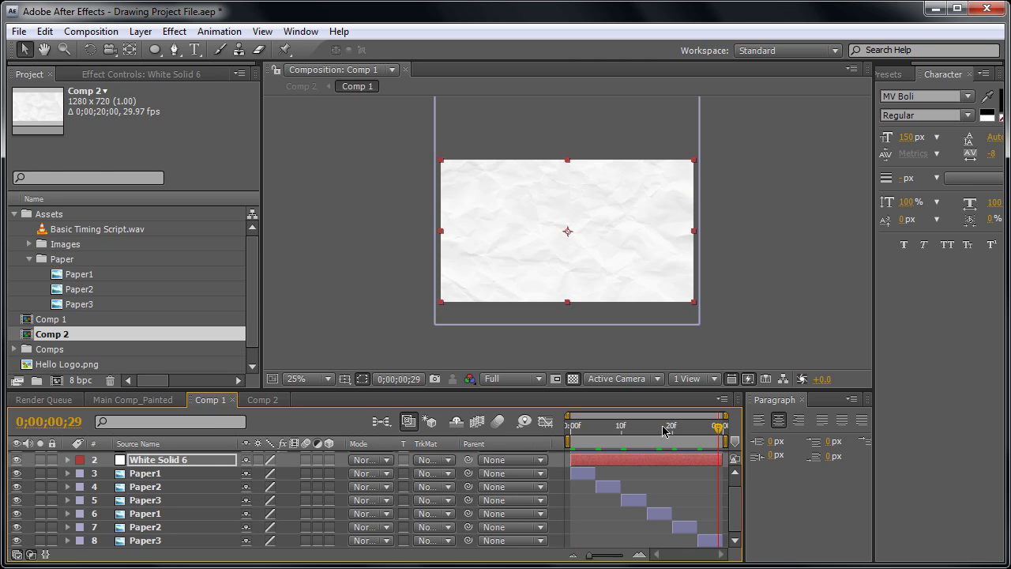
{"action": "left_click", "coordinate": [261, 400]}
{"action": "left_click_drag", "start_coordinate": [580, 431], "coordinate": [575, 429]}
{"action": "left_click_drag", "start_coordinate": [597, 557], "coordinate": [610, 555]}
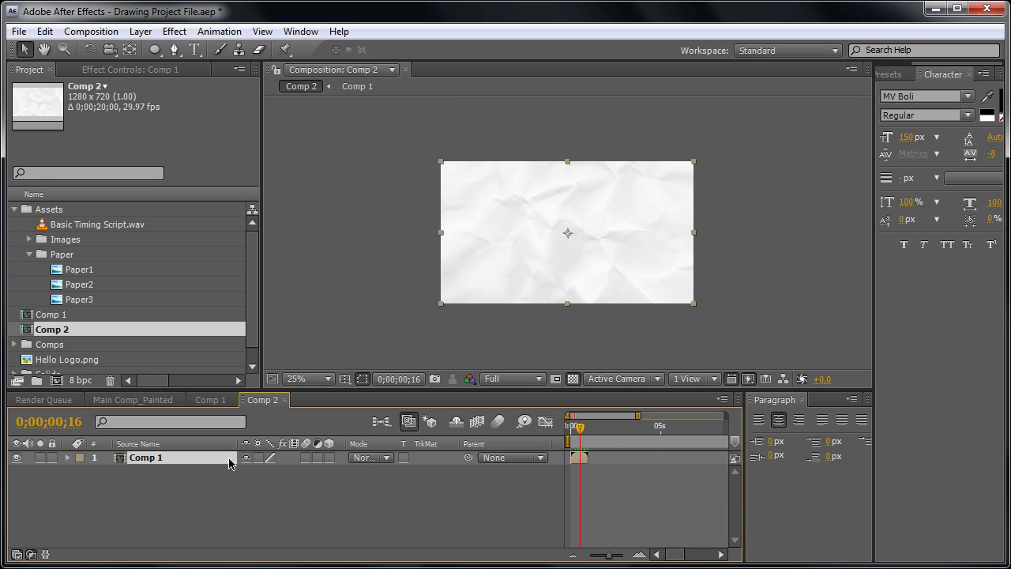
Enable time remapping on the nested Comp 1 layer
{"action": "right_click", "coordinate": [143, 462]}
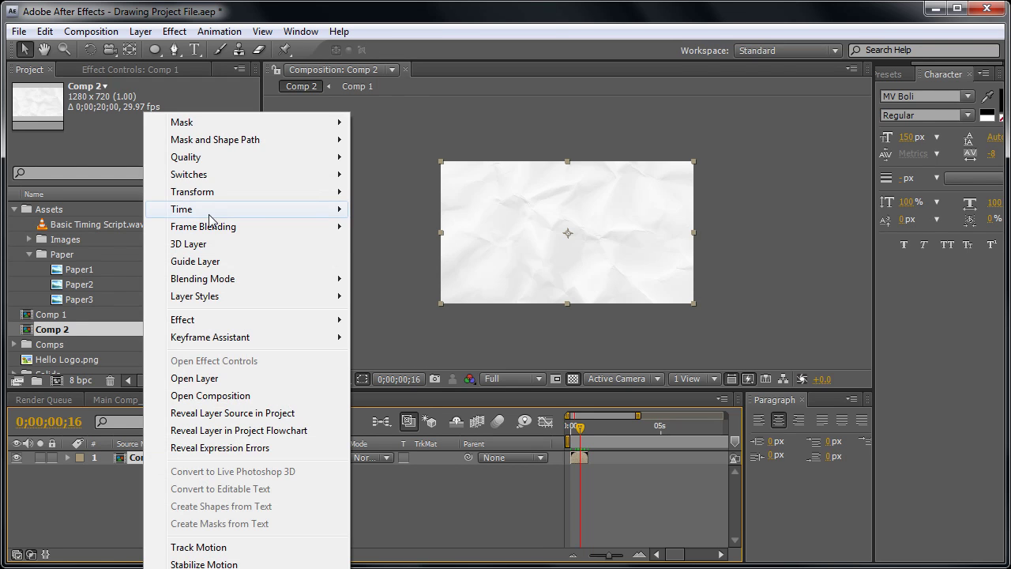
{"action": "mouse_move", "coordinate": [320, 217]}
{"action": "left_click", "coordinate": [403, 212]}
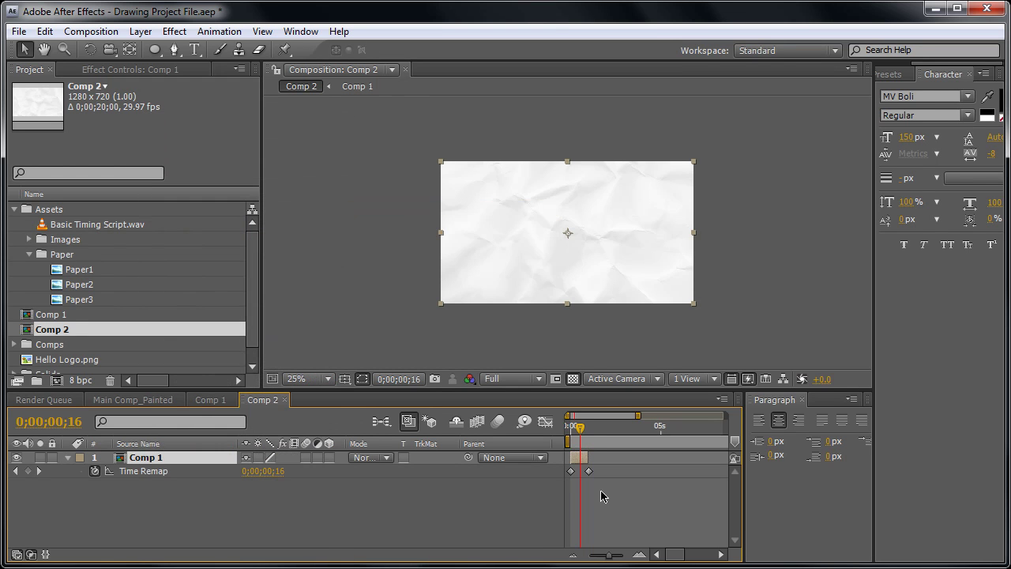
Add a Time Remap keyframe at 0;00;00;29 on the Comp 1 layer and delete the one at 0;00;01;00
{"action": "left_click_drag", "start_coordinate": [607, 556], "coordinate": [618, 556]}
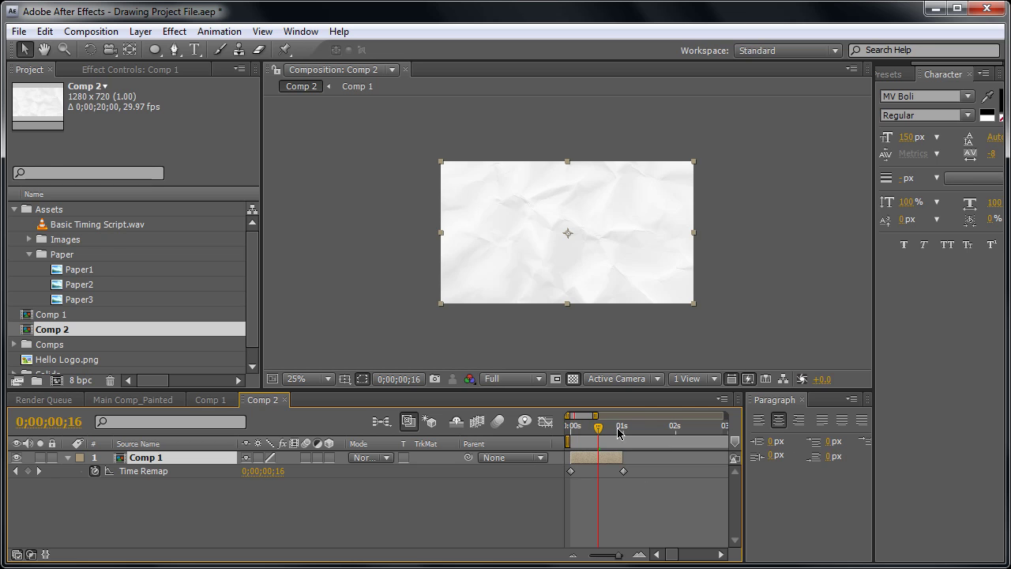
{"action": "left_click_drag", "start_coordinate": [603, 430], "coordinate": [621, 431]}
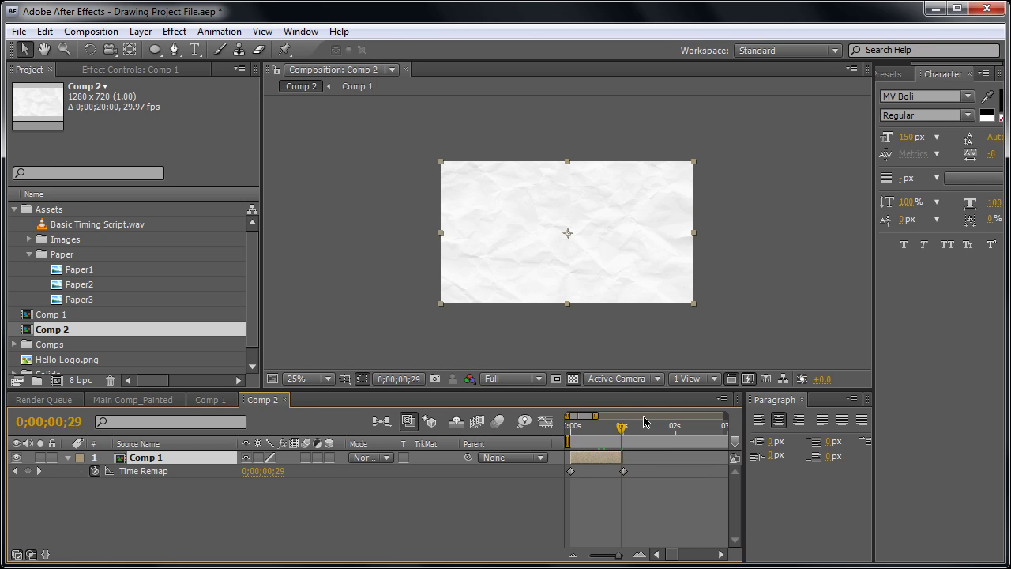
{"action": "key", "text": "Page_Down"}
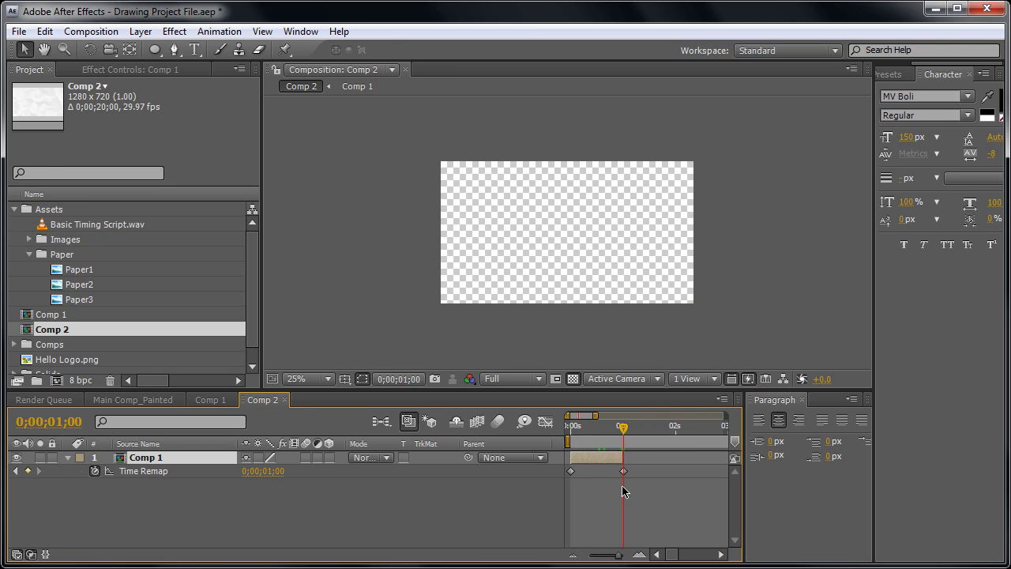
{"action": "left_click_drag", "start_coordinate": [619, 554], "coordinate": [624, 557]}
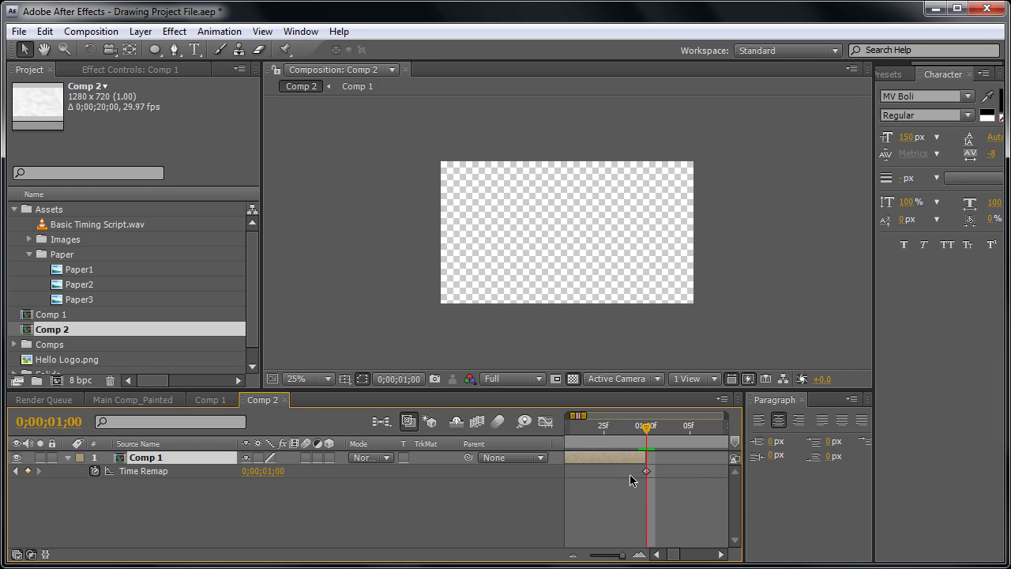
{"action": "key", "text": "Page_Up"}
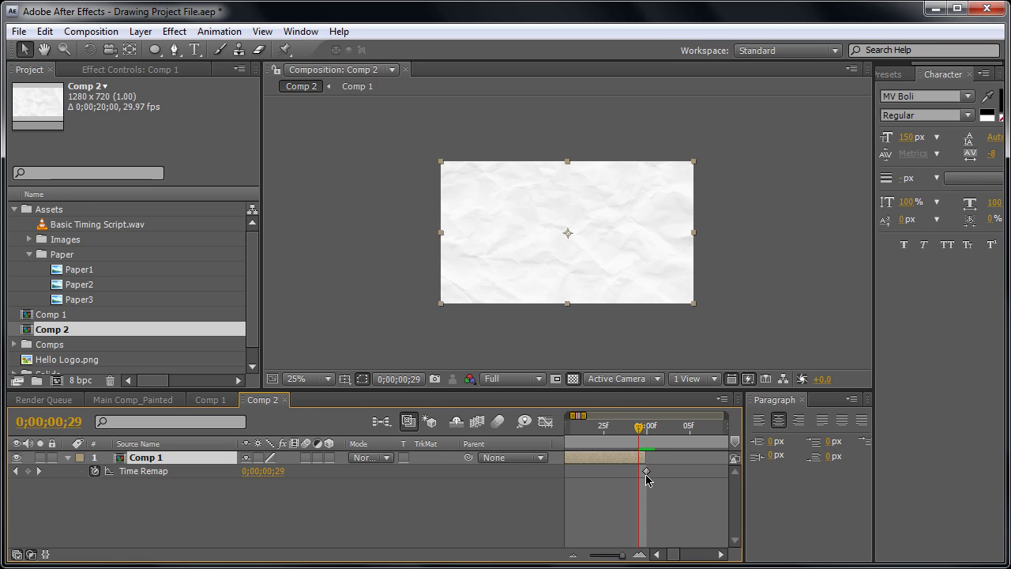
{"action": "left_click", "coordinate": [28, 471]}
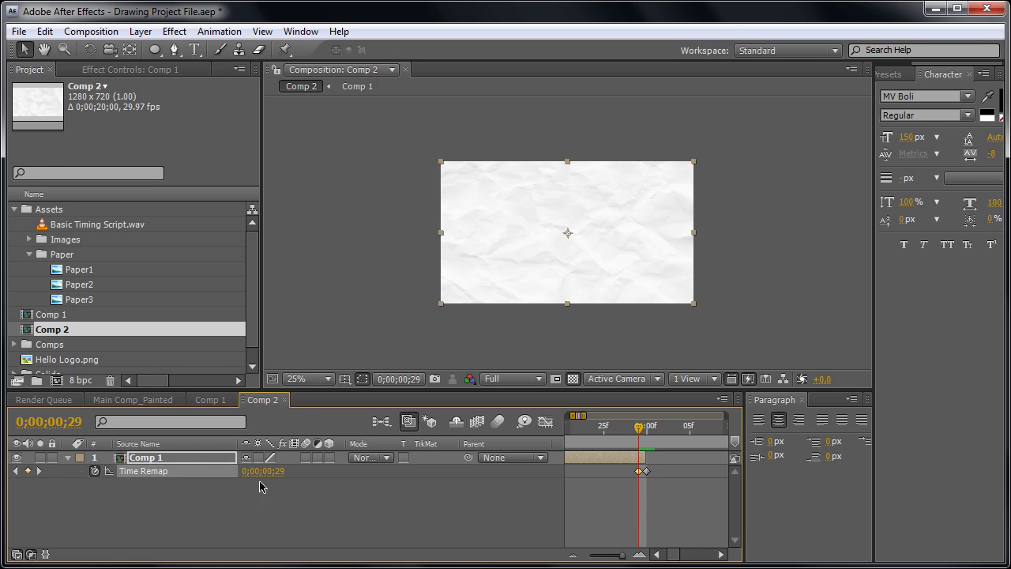
{"action": "key", "text": "Delete"}
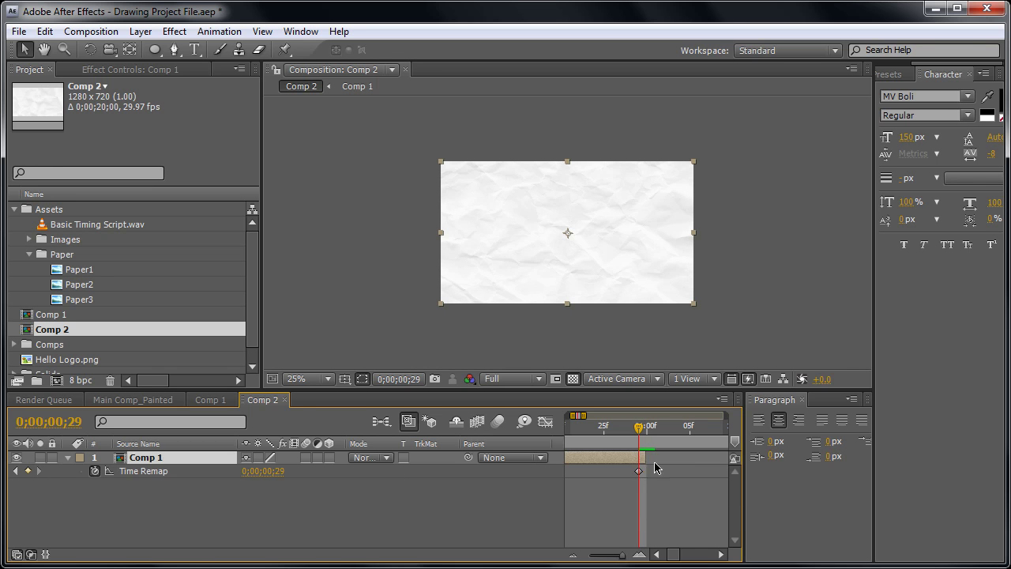
Add the expression loopOut(type = "cycle", numKeyframes = 0) to Comp 1's Time Remap property and save the project
{"action": "left_click_drag", "start_coordinate": [622, 555], "coordinate": [615, 559]}
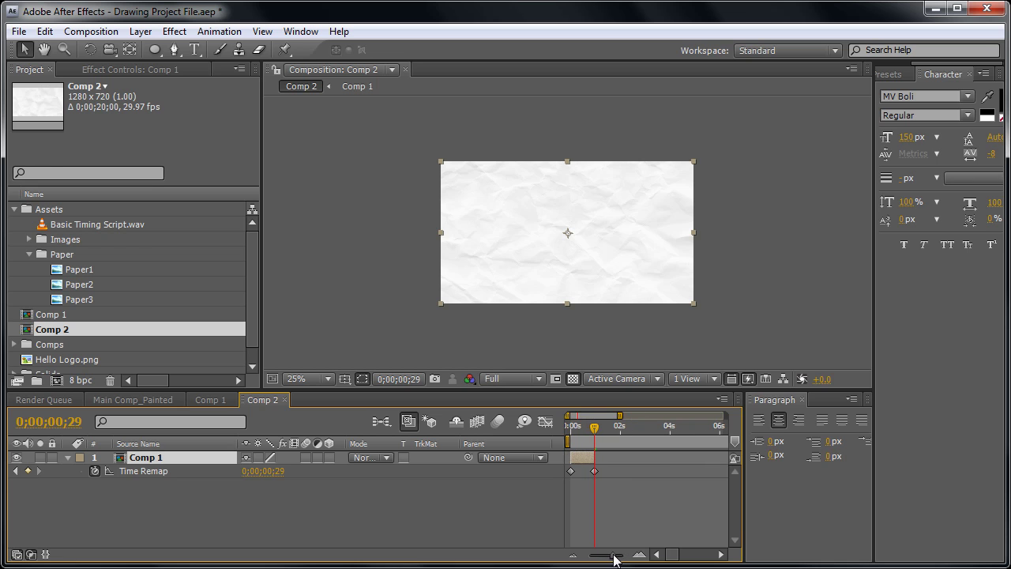
{"action": "left_click", "coordinate": [95, 471], "text": "alt"}
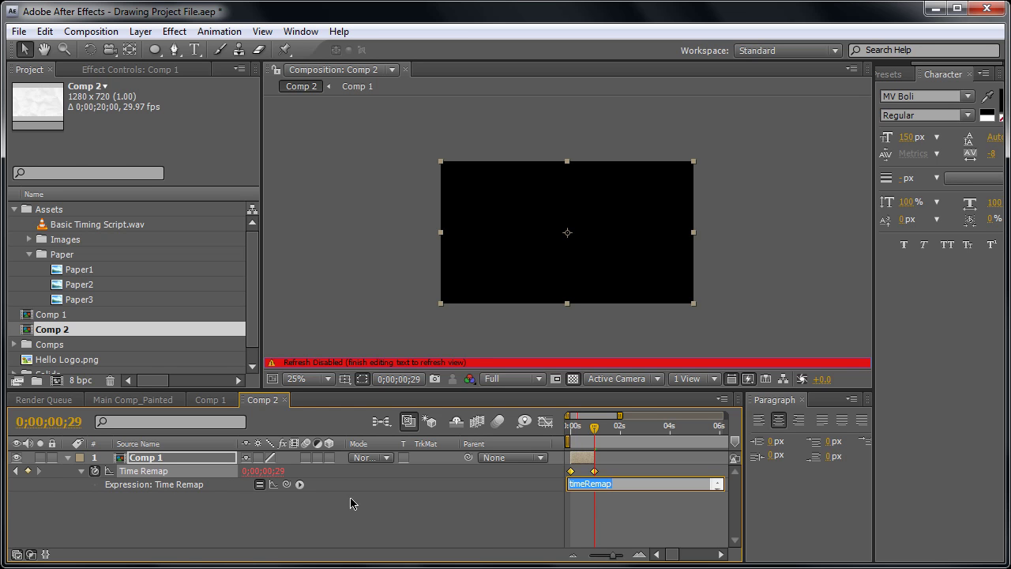
{"action": "left_click", "coordinate": [299, 485]}
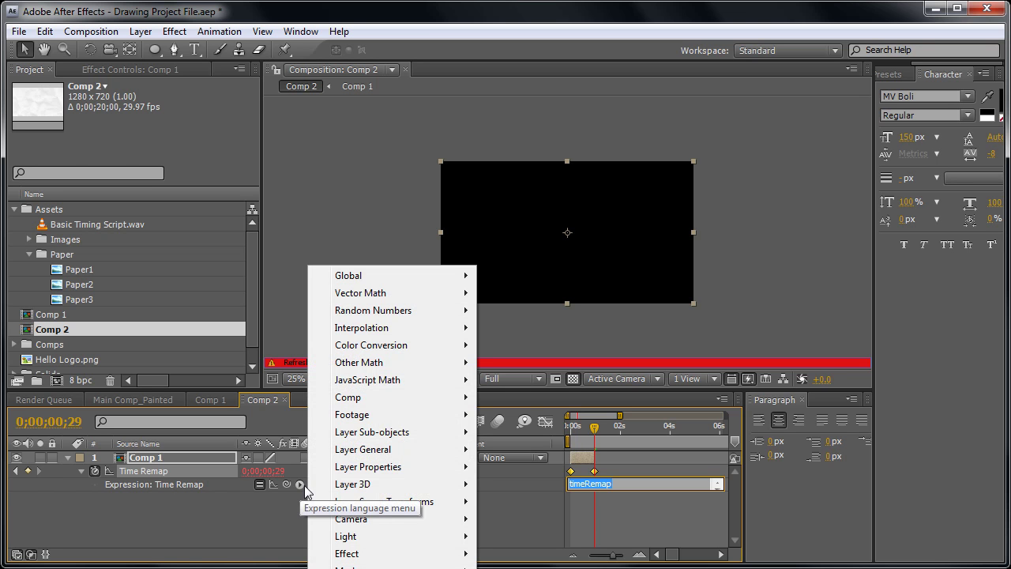
{"action": "left_click", "coordinate": [301, 487]}
{"action": "left_click", "coordinate": [300, 486]}
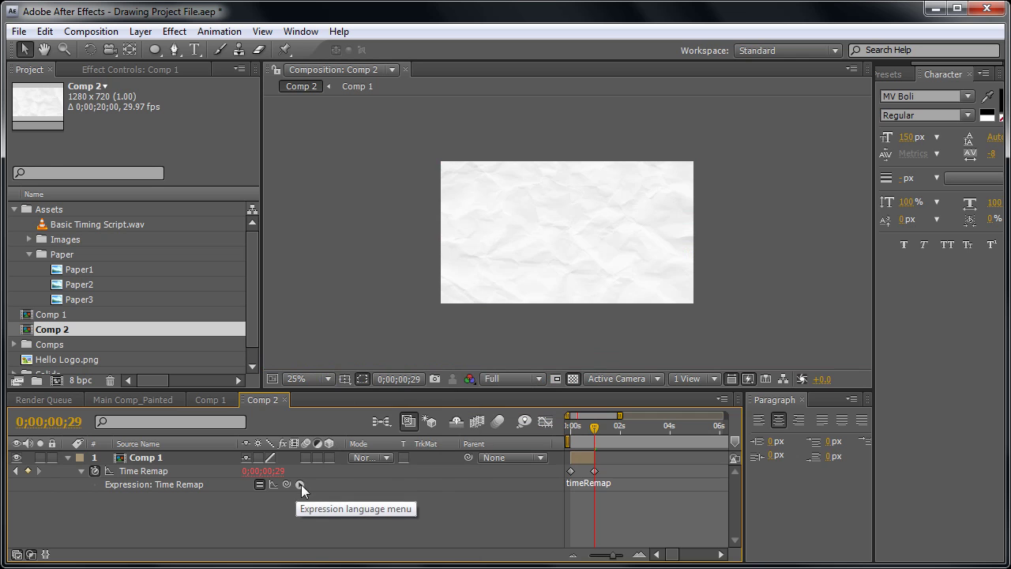
{"action": "left_click", "coordinate": [300, 486]}
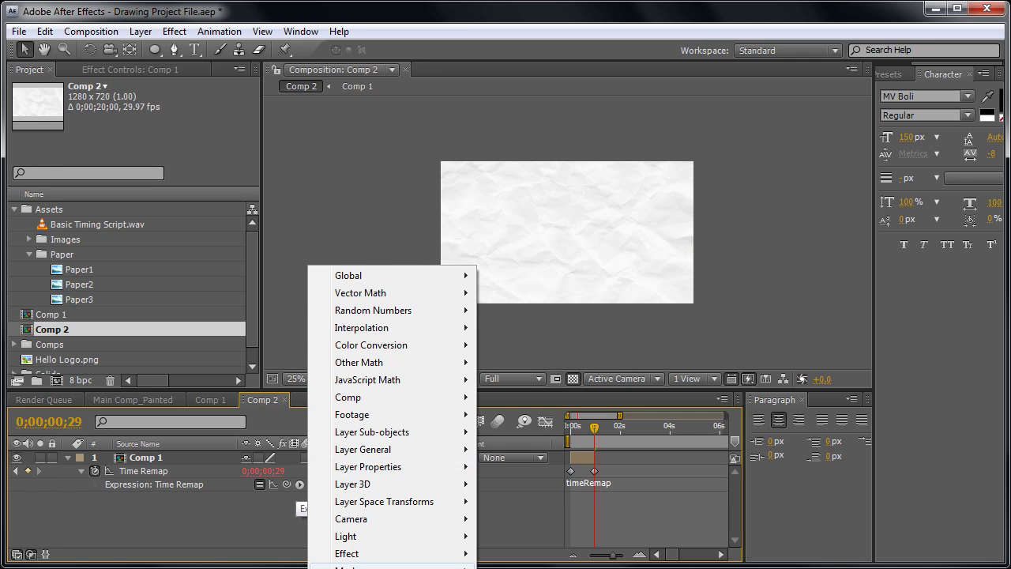
{"action": "mouse_move", "coordinate": [355, 567]}
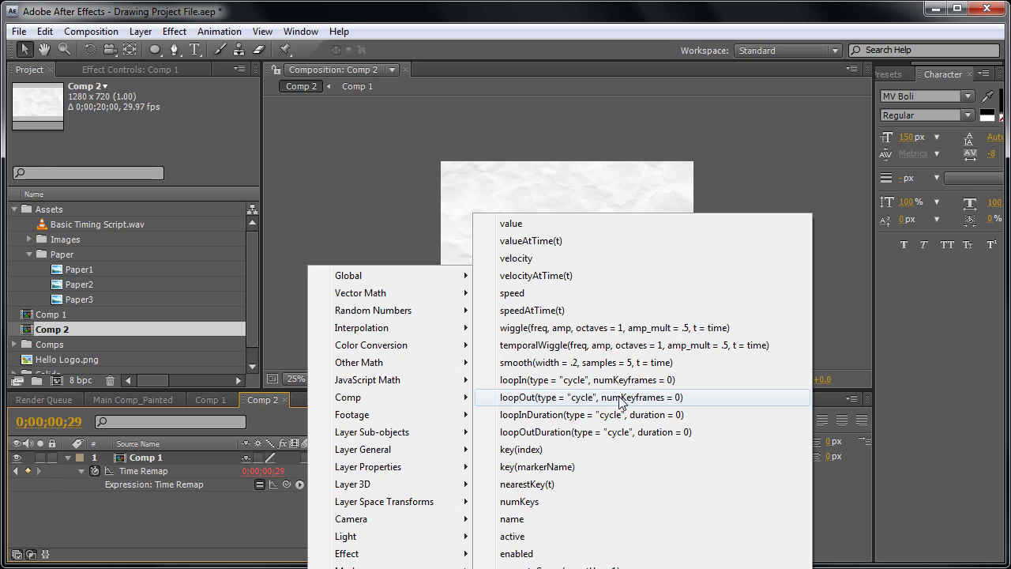
{"action": "left_click", "coordinate": [557, 398]}
{"action": "key", "text": "ctrl+s"}
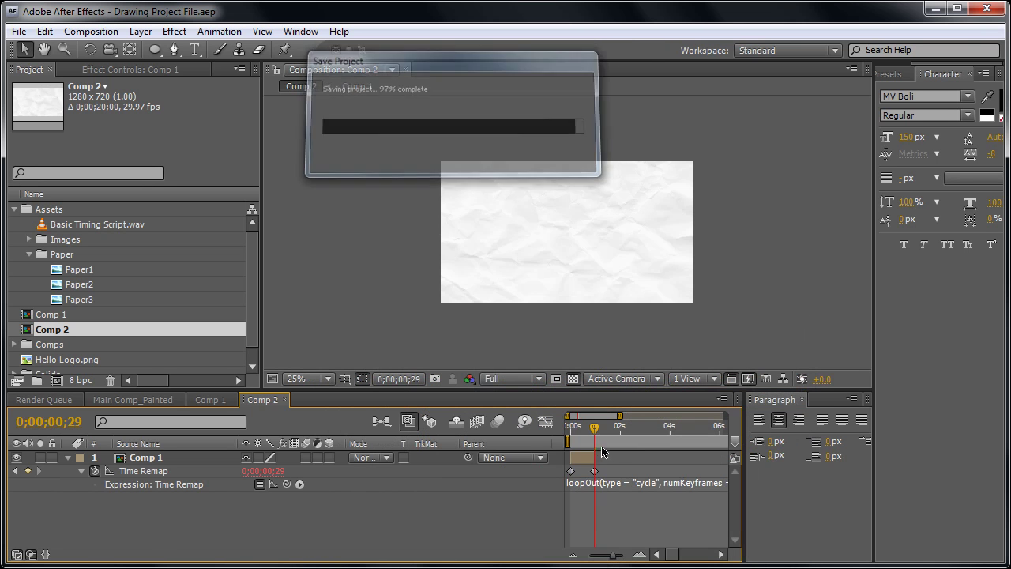
Extend the Comp 1 layer's out point to the end of the 20-second composition
{"action": "left_click_drag", "start_coordinate": [593, 456], "coordinate": [694, 457]}
{"action": "left_click_drag", "start_coordinate": [616, 555], "coordinate": [574, 551]}
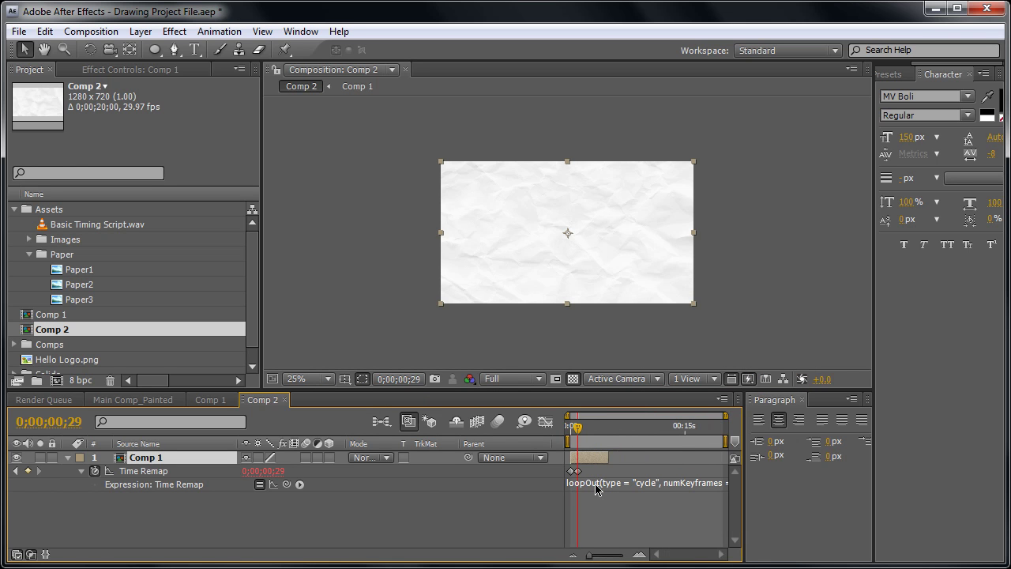
{"action": "left_click_drag", "start_coordinate": [608, 455], "coordinate": [718, 470]}
Preview and scrub through the looping paper animation in Comp 2, and save the project
{"action": "mouse_move", "coordinate": [582, 431]}
{"action": "left_mouse_down"}
{"action": "mouse_move", "coordinate": [636, 431]}
{"action": "mouse_move", "coordinate": [599, 431]}
{"action": "left_mouse_up"}
{"action": "key", "text": "F2"}
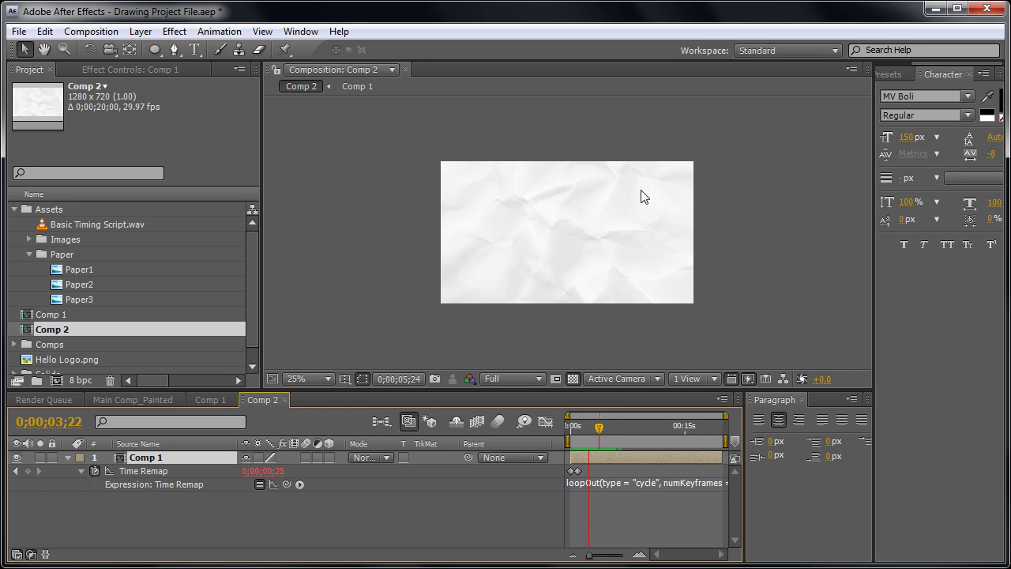
{"action": "left_click", "coordinate": [575, 255]}
{"action": "key", "text": "ctrl+s"}
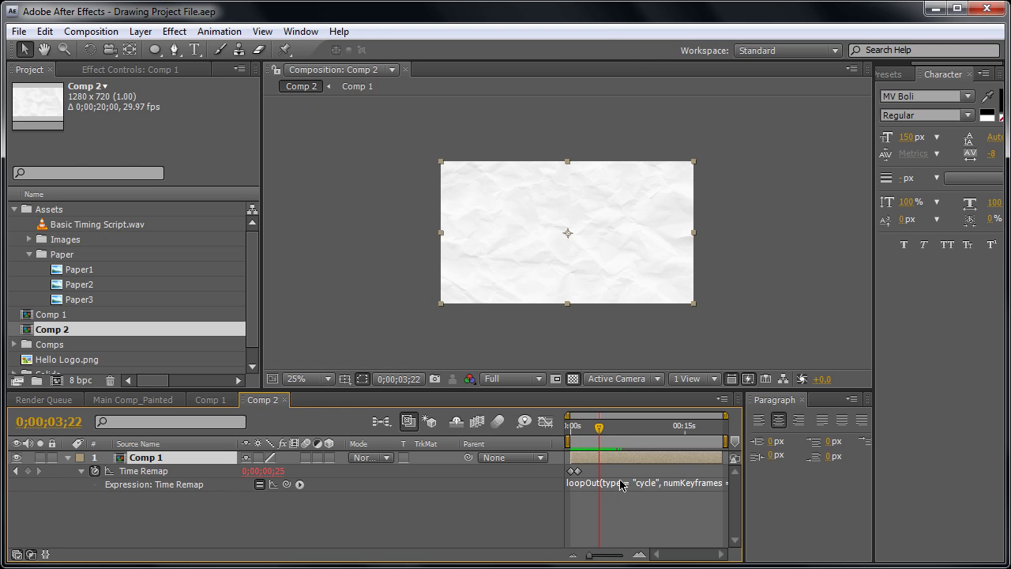
{"action": "left_click_drag", "start_coordinate": [590, 432], "coordinate": [616, 432]}
{"action": "left_click", "coordinate": [608, 429]}
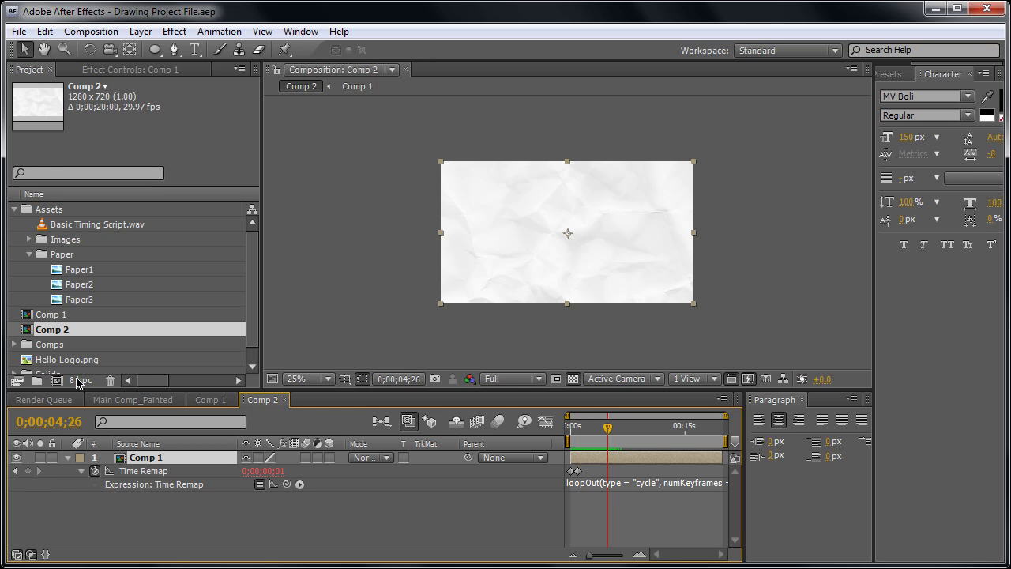
Nest Comp 2 in a new composition and add the text "AEtuts is cool!" over the paper
{"action": "left_click_drag", "start_coordinate": [57, 332], "coordinate": [56, 382]}
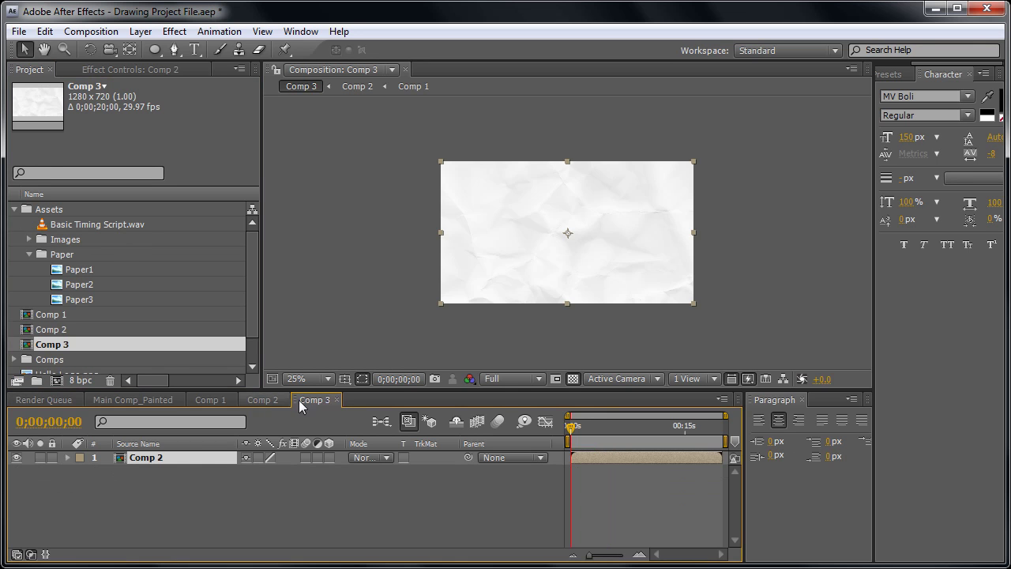
{"action": "key", "text": "period"}
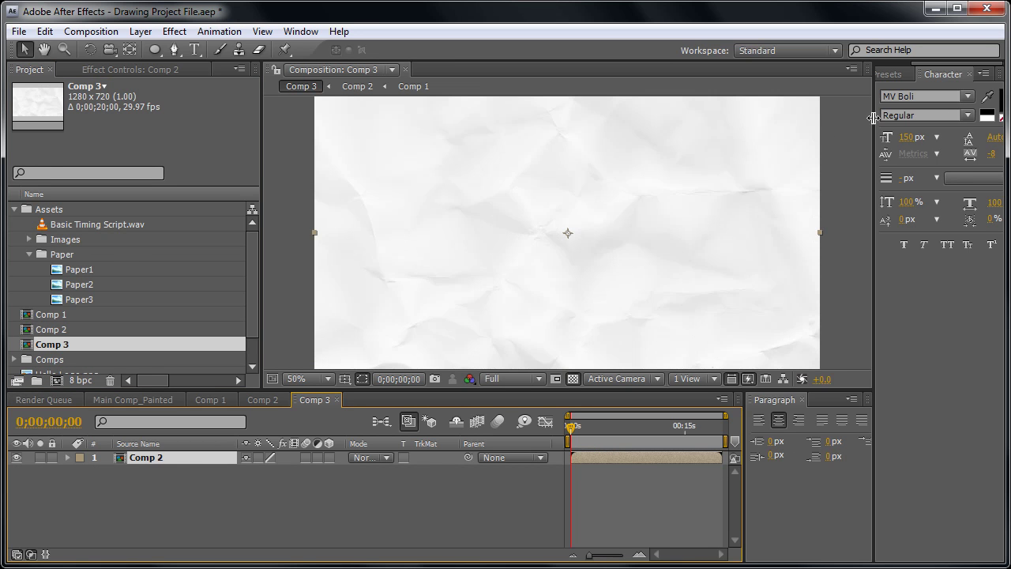
{"action": "left_click", "coordinate": [194, 49]}
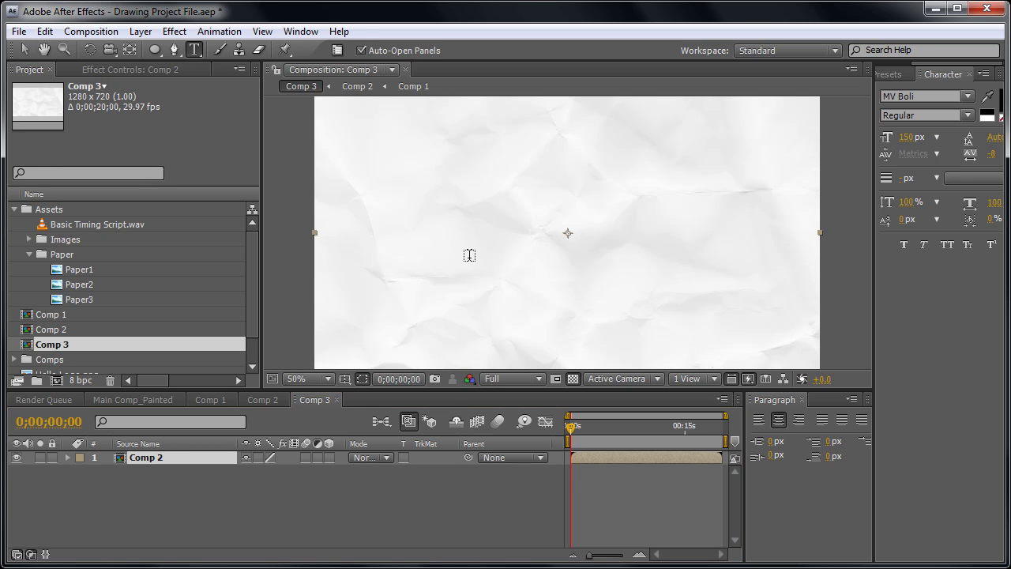
{"action": "left_click", "coordinate": [423, 267]}
{"action": "type", "text": "AEtuts is co"}
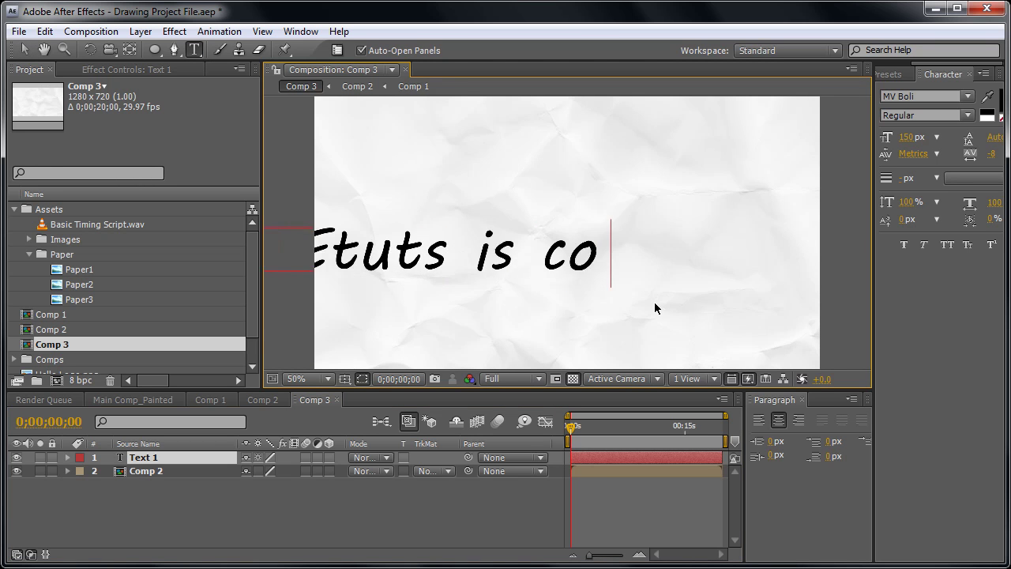
{"action": "type", "text": "ol!"}
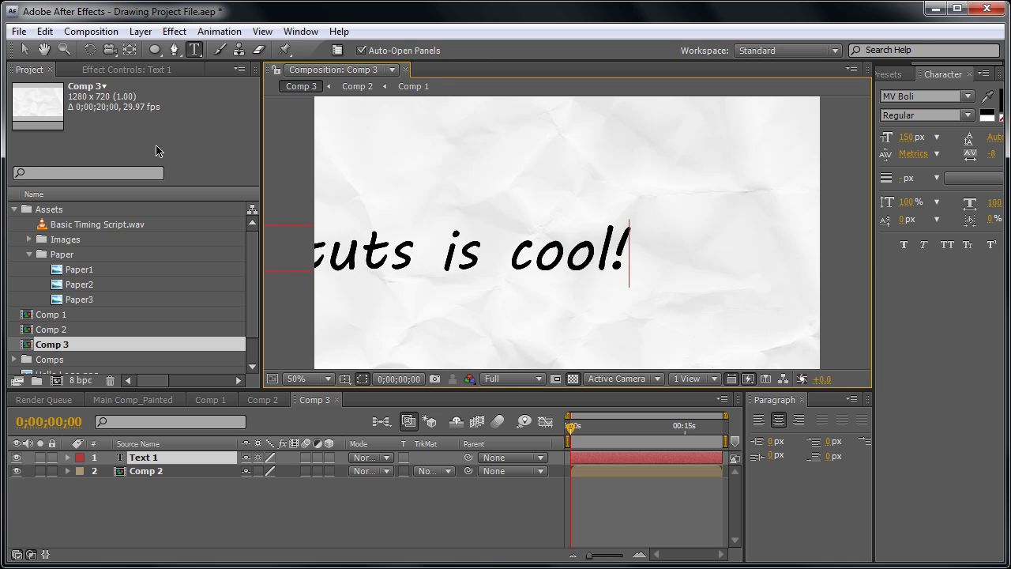
Move the "AEtuts is cool!" text horizontally centred onto the paper and preview the composition
{"action": "left_click", "coordinate": [20, 52]}
{"action": "key", "text": "comma"}
{"action": "left_click_drag", "start_coordinate": [468, 252], "coordinate": [535, 249]}
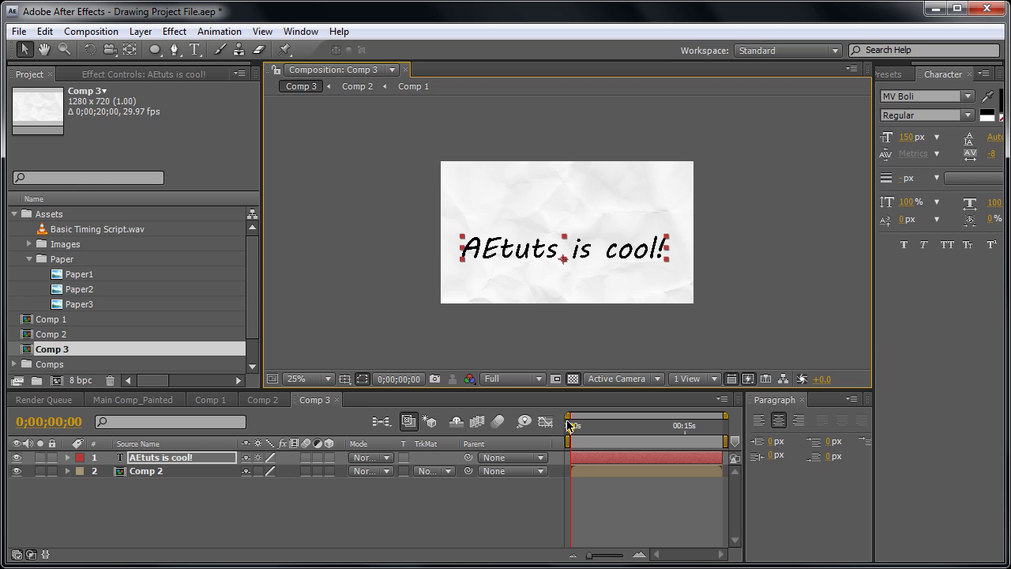
{"action": "key", "text": "KP_0"}
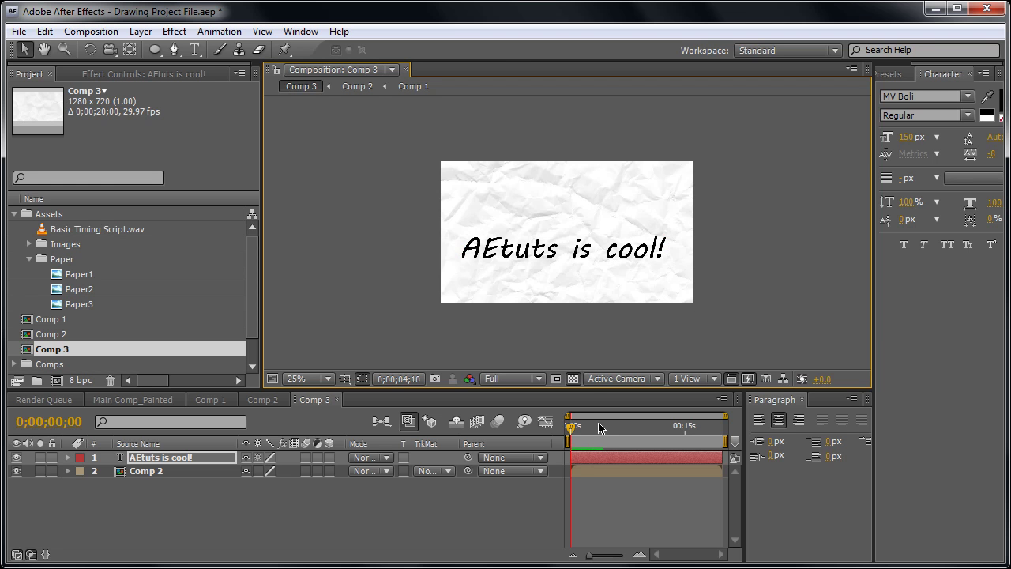